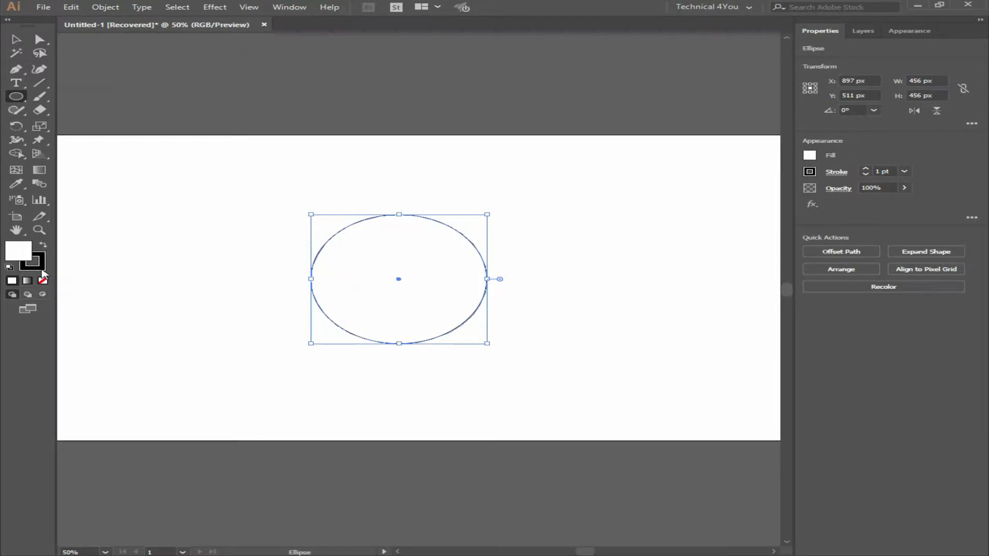
Remove the ellipse's stroke and fill it with the light yellow swatch FBD570
{"action": "left_click", "coordinate": [43, 281]}
{"action": "left_click", "coordinate": [13, 253]}
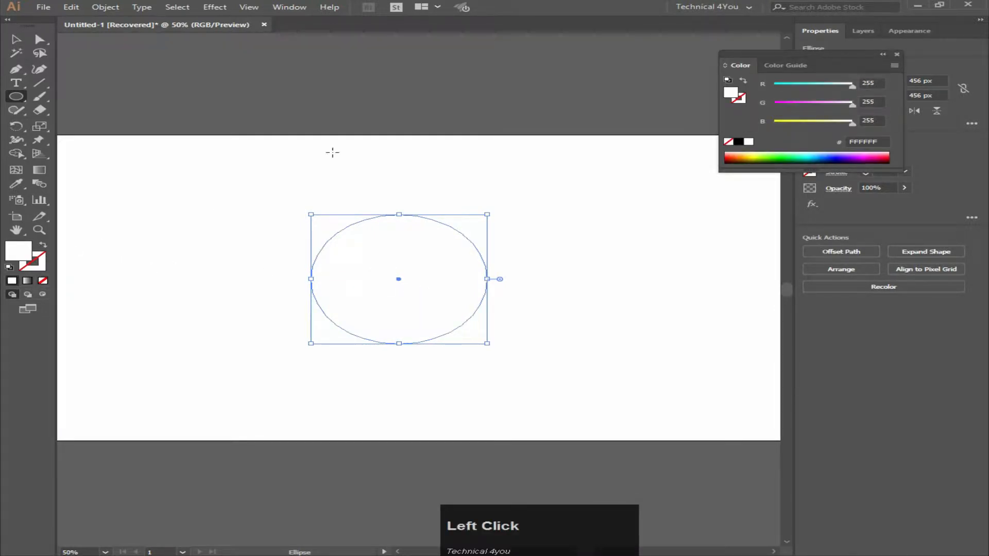
{"action": "left_click", "coordinate": [290, 7]}
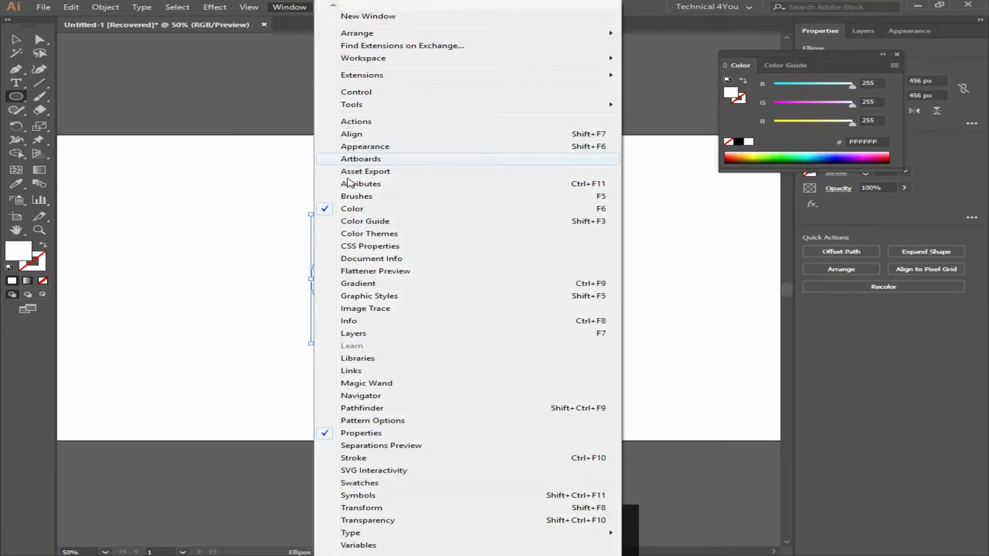
{"action": "left_click", "coordinate": [359, 483]}
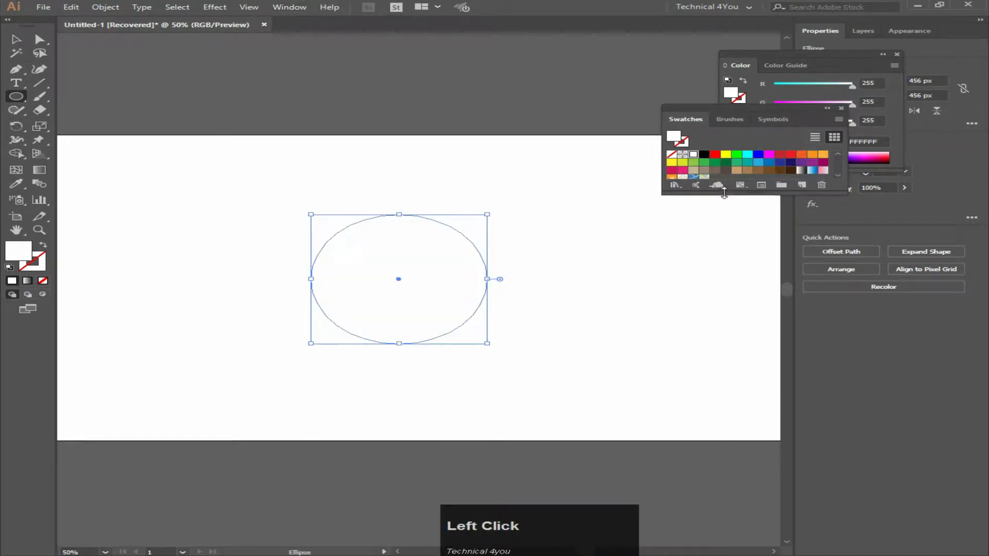
{"action": "left_click_drag", "start_coordinate": [723, 192], "coordinate": [716, 235]}
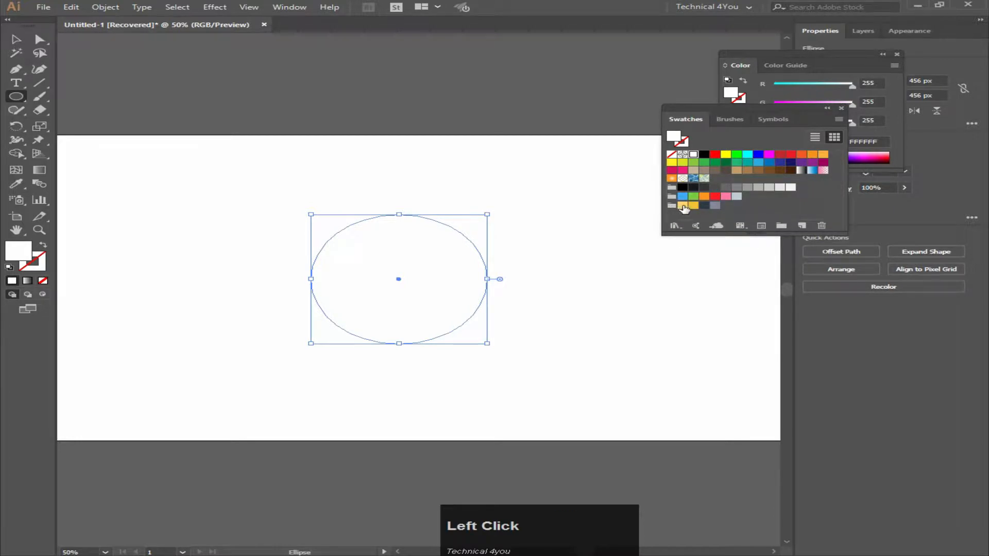
{"action": "left_click", "coordinate": [683, 206]}
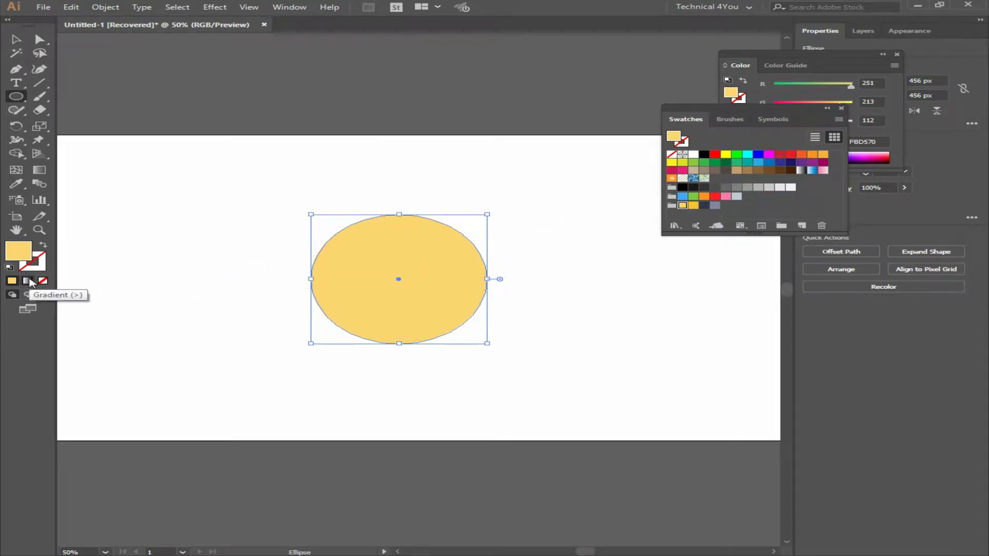
Apply a radial gradient fill to the ellipse, running from light yellow FBD570 to darker yellow F6C236
{"action": "left_click", "coordinate": [28, 281]}
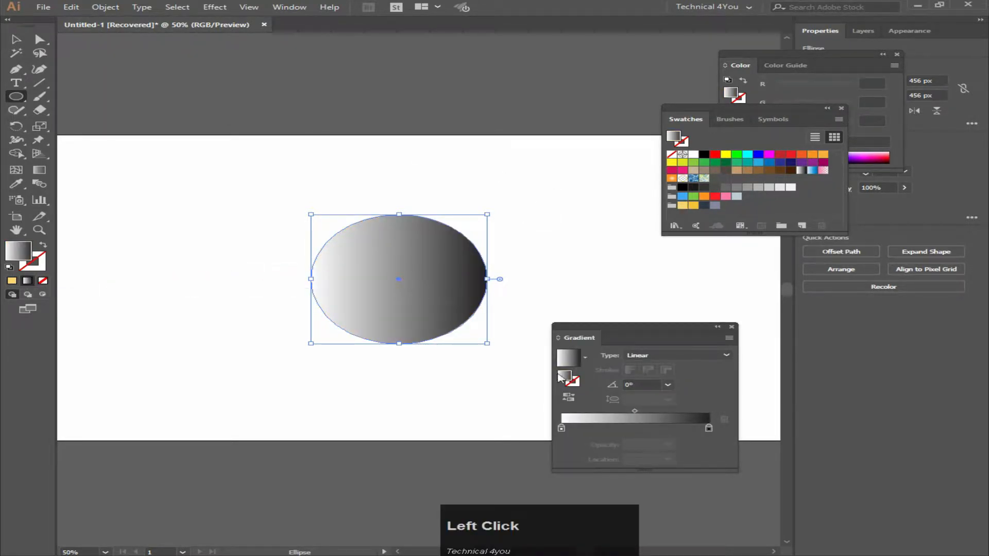
{"action": "left_click", "coordinate": [561, 429]}
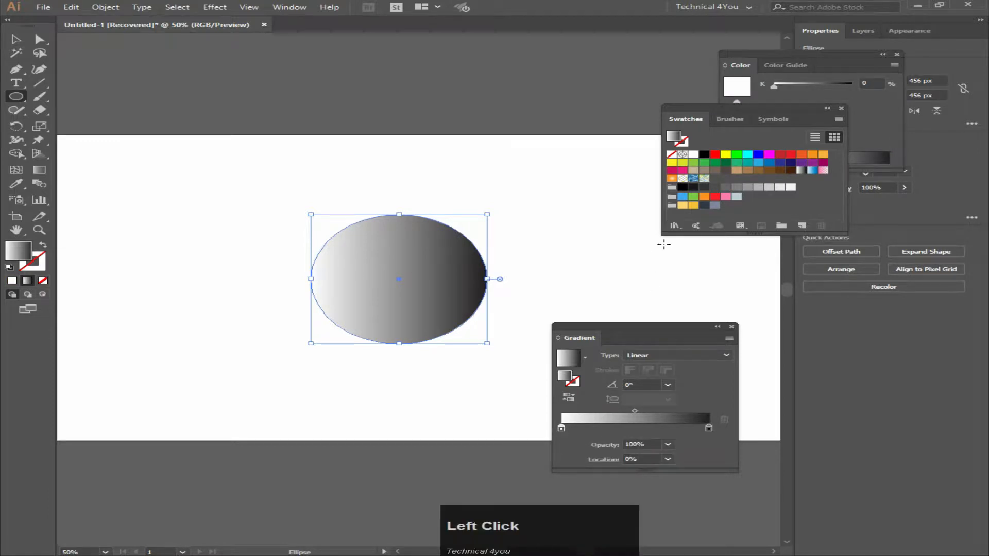
{"action": "left_click_drag", "start_coordinate": [681, 208], "coordinate": [562, 431]}
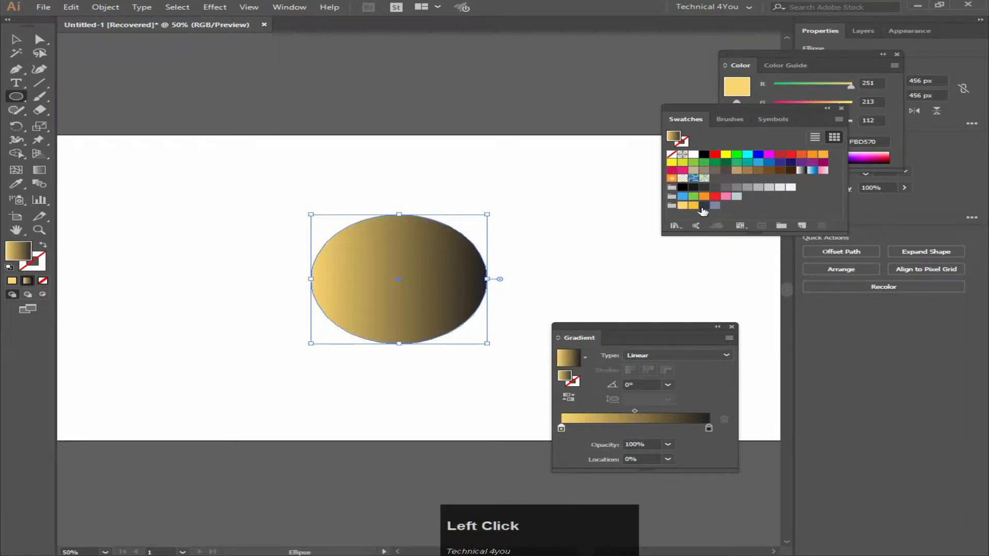
{"action": "left_click_drag", "start_coordinate": [693, 206], "coordinate": [709, 429]}
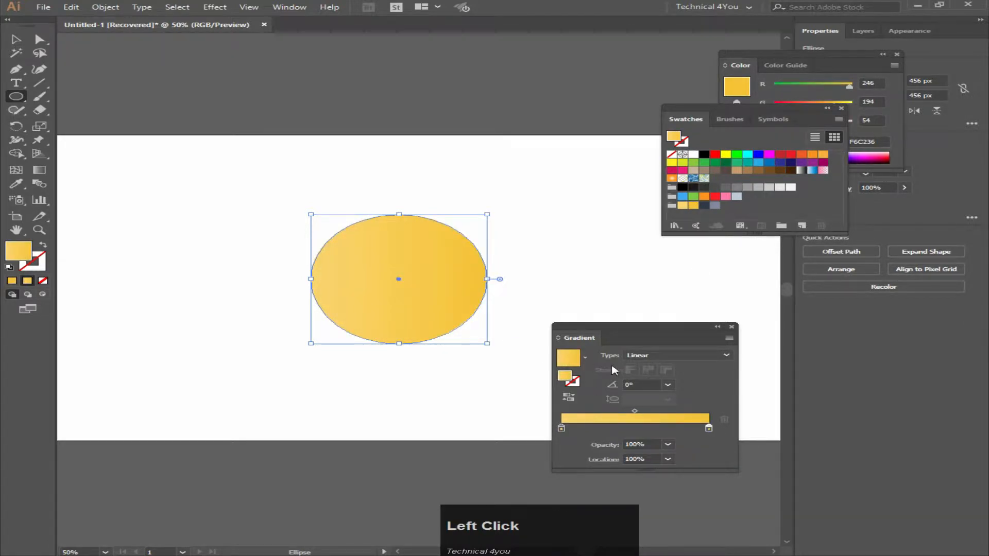
{"action": "left_click", "coordinate": [641, 356]}
{"action": "left_click", "coordinate": [641, 372]}
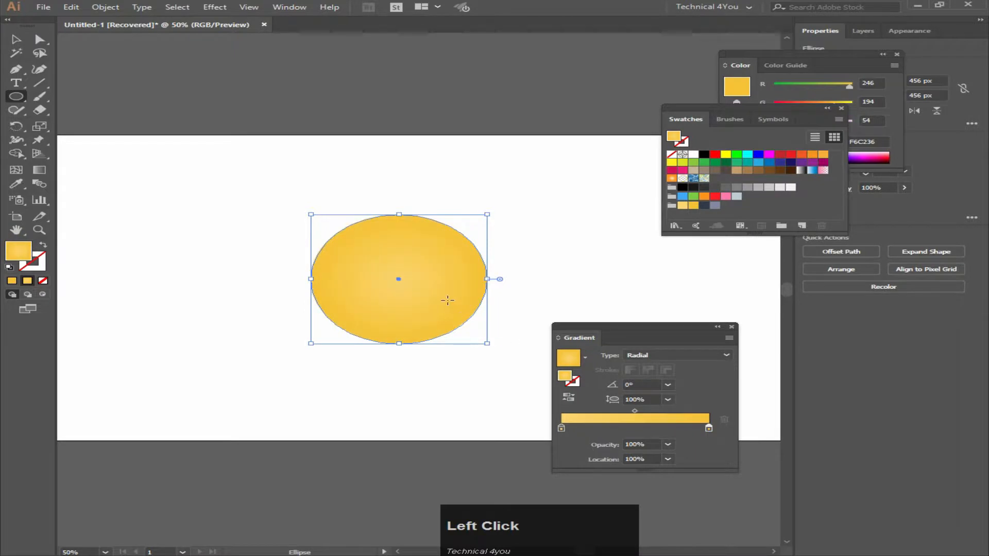
With the Gradient tool, shift the light yellow stop of the ellipse's radial gradient outward to about 60% of its length
{"action": "left_click", "coordinate": [32, 171]}
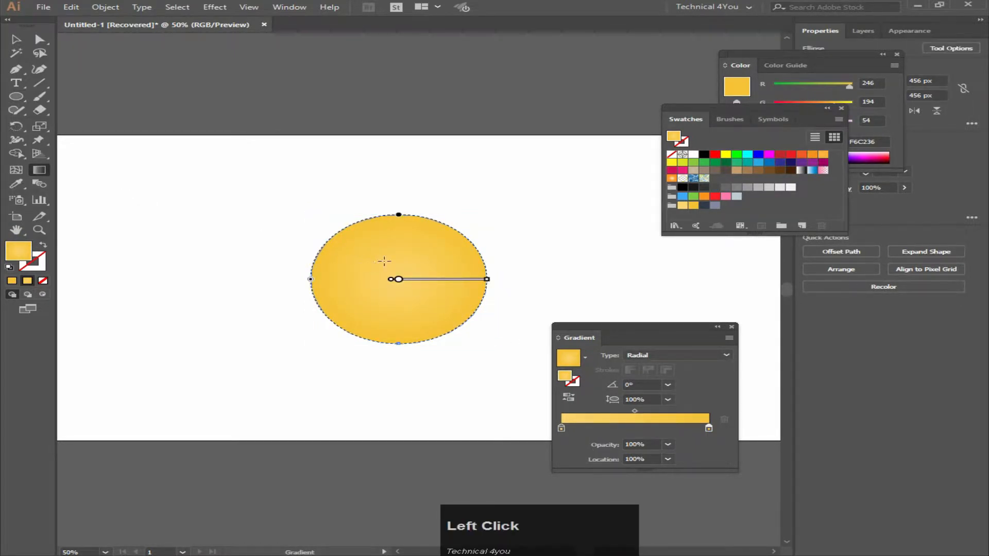
{"action": "mouse_move", "coordinate": [399, 280]}
{"action": "left_mouse_down"}
{"action": "mouse_move", "coordinate": [388, 279]}
{"action": "mouse_move", "coordinate": [400, 280]}
{"action": "mouse_move", "coordinate": [394, 290]}
{"action": "mouse_move", "coordinate": [479, 290]}
{"action": "left_mouse_up"}
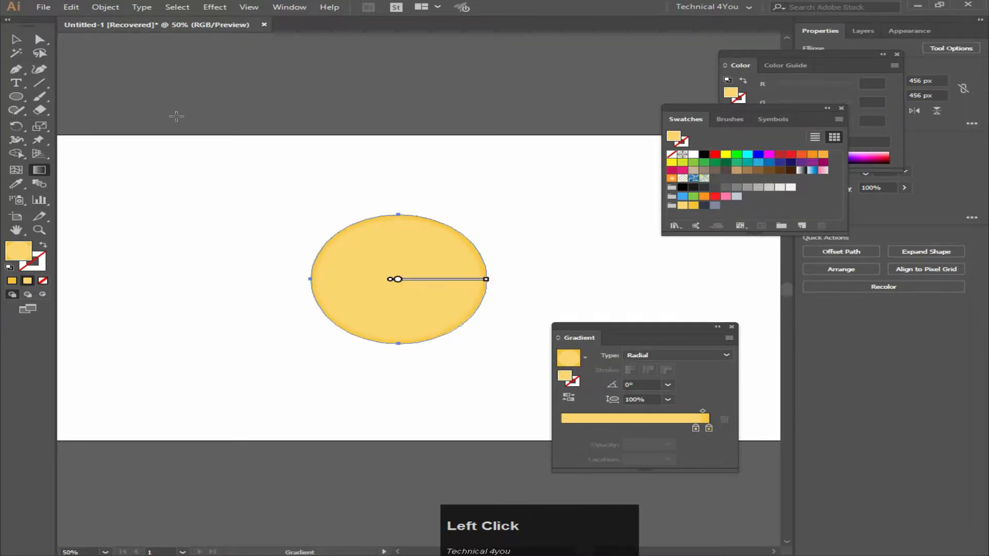
{"action": "key", "text": "a"}
{"action": "left_click", "coordinate": [195, 131]}
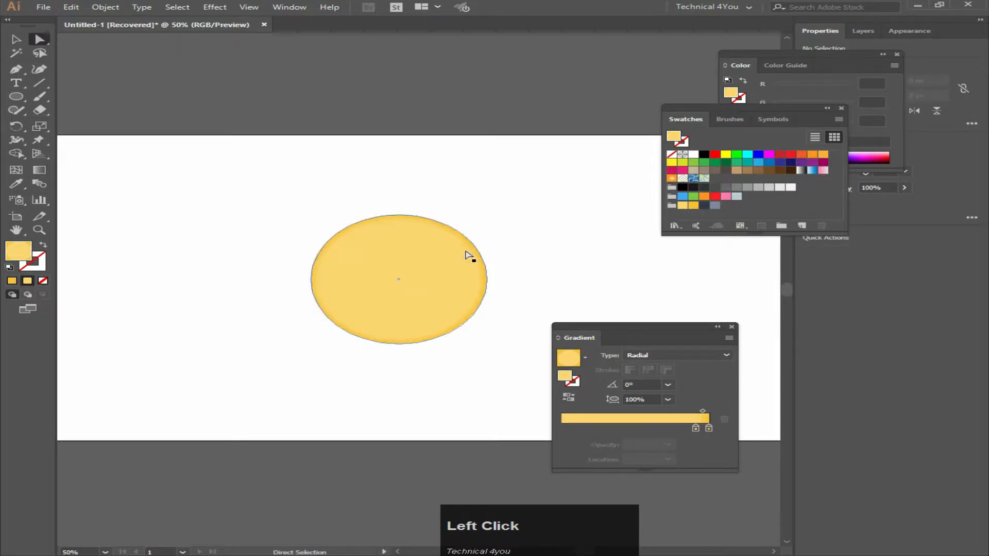
{"action": "scroll", "coordinate": [457, 260], "scroll_direction": "up", "scroll_amount": 1}
{"action": "left_click", "coordinate": [426, 294]}
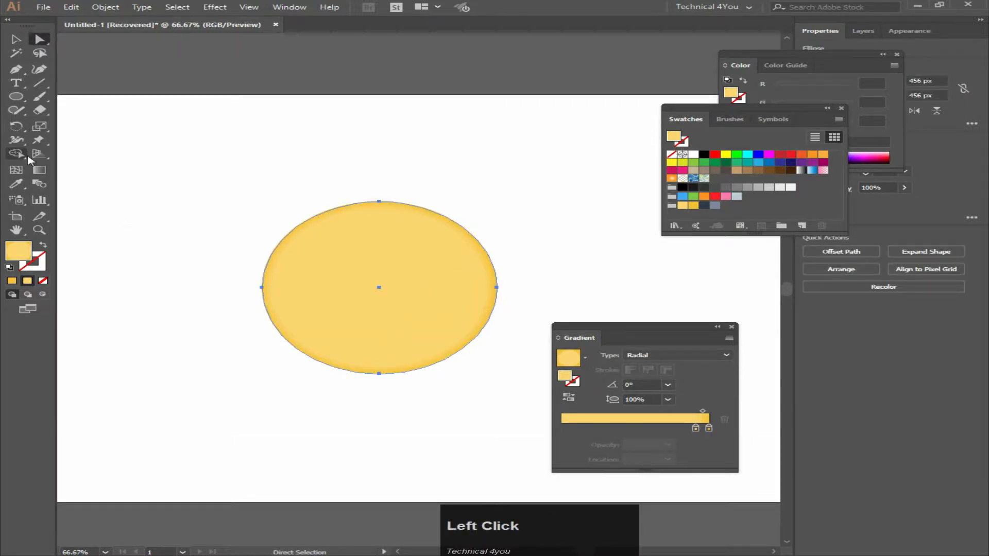
{"action": "key", "text": "g"}
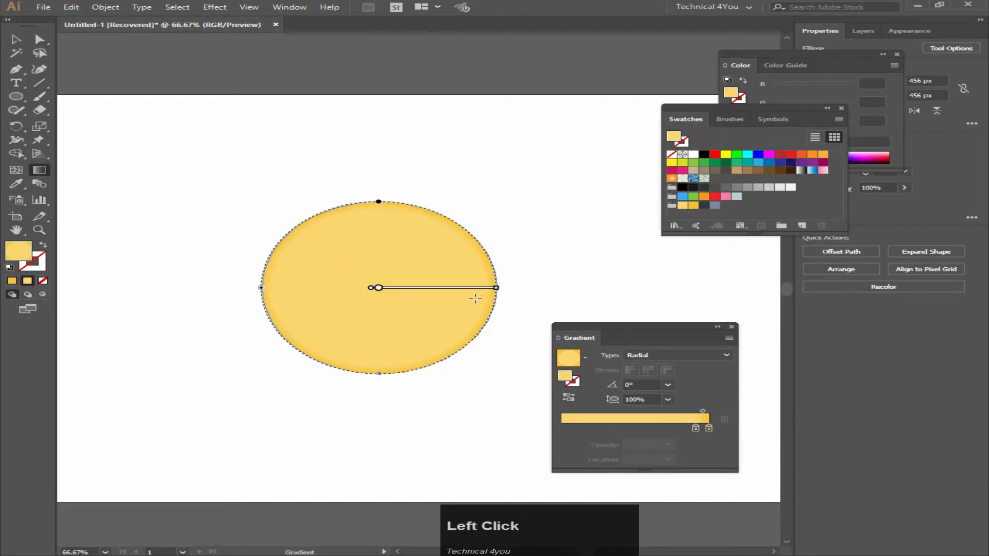
{"action": "left_click_drag", "start_coordinate": [485, 293], "coordinate": [450, 294]}
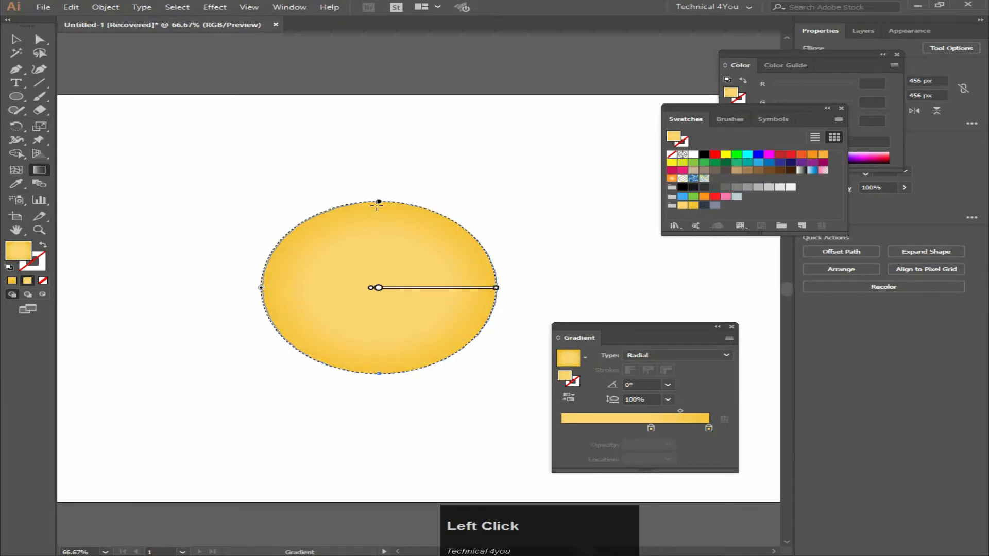
Redraw the radial gradient vertically from the ellipse's top edge to its bottom edge at about -90°, and deselect the ellipse
{"action": "left_click_drag", "start_coordinate": [381, 205], "coordinate": [379, 357]}
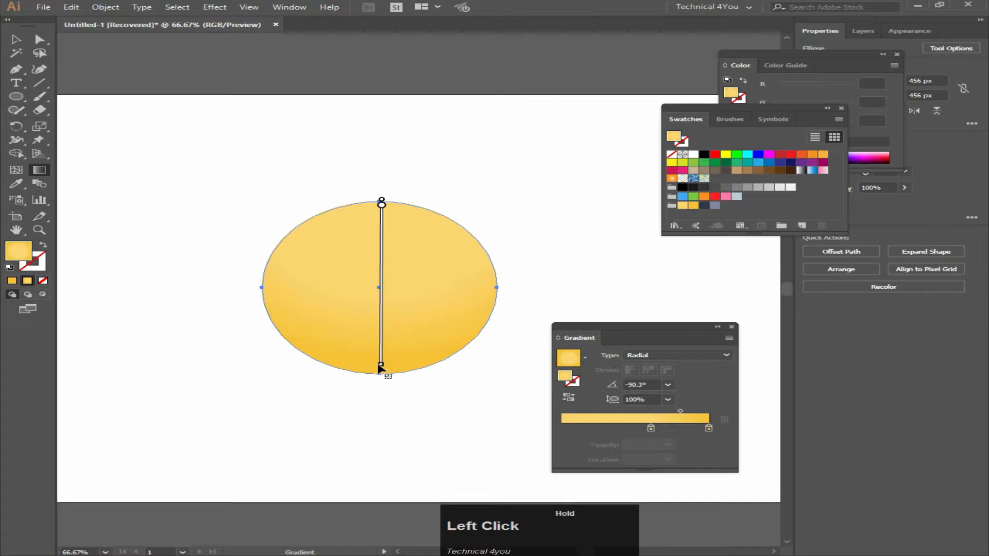
{"action": "left_click_drag", "start_coordinate": [380, 367], "coordinate": [380, 364]}
{"action": "key", "text": "a"}
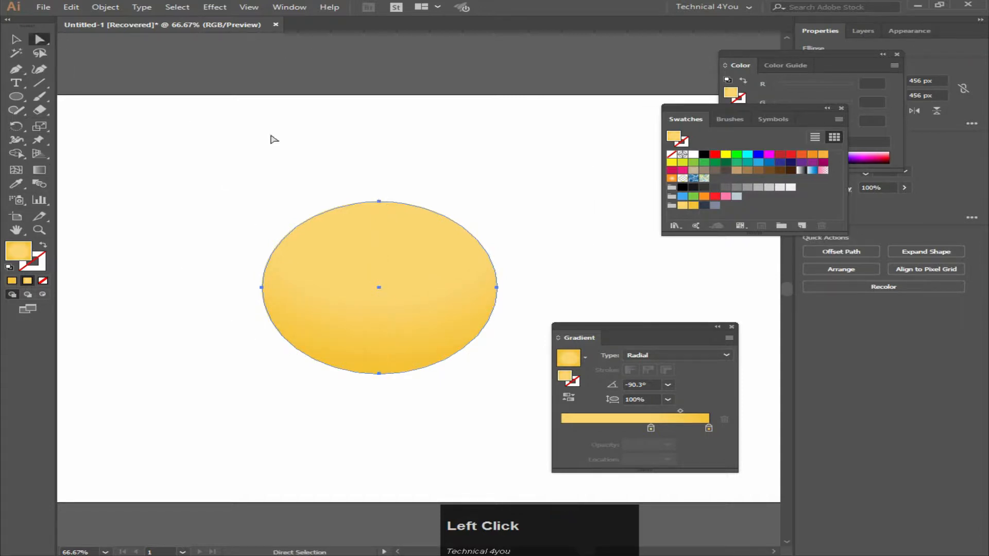
{"action": "left_click", "coordinate": [274, 139]}
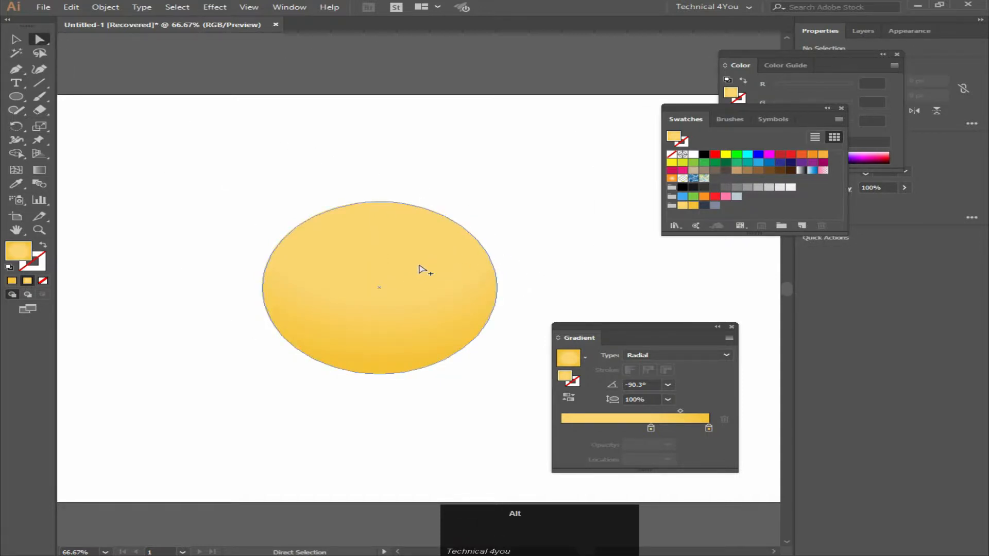
Draw a circle about 71 px across on the upper left of the yellow face and fill it with dark blue-gray 2F3947
{"action": "scroll", "coordinate": [420, 268], "scroll_direction": "up", "scroll_amount": 1}
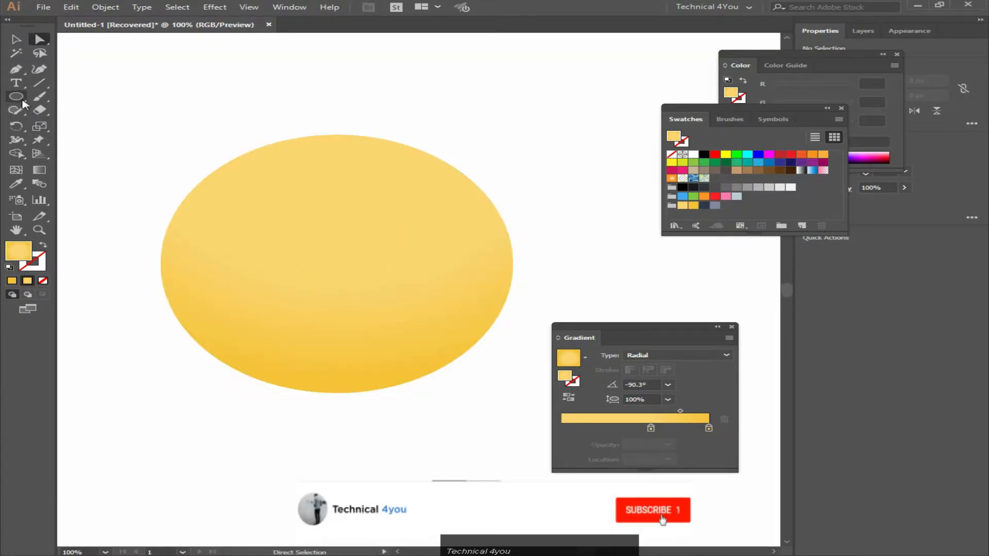
{"action": "left_click_drag", "start_coordinate": [23, 102], "coordinate": [88, 126]}
{"action": "left_click", "coordinate": [83, 125]}
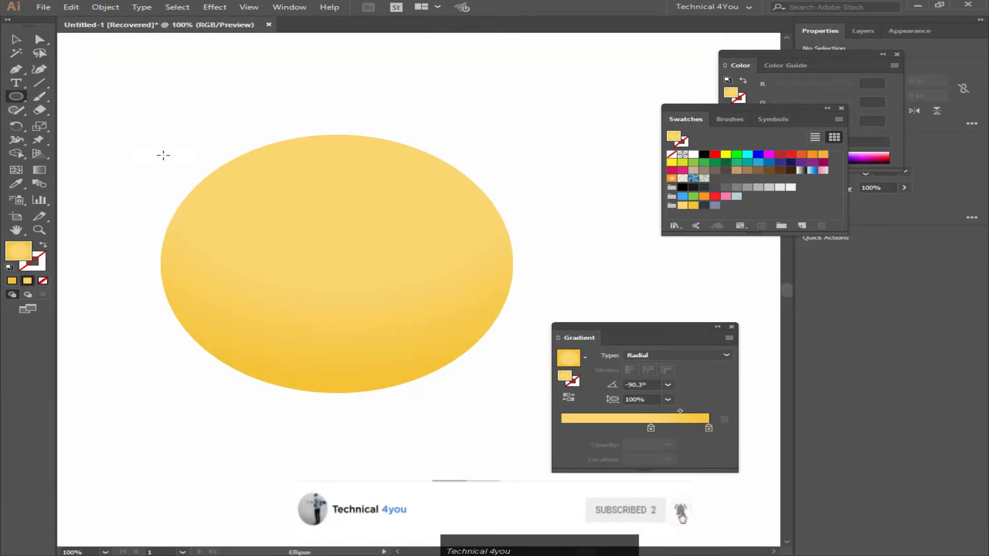
{"action": "left_click_drag", "start_coordinate": [239, 209], "coordinate": [288, 236]}
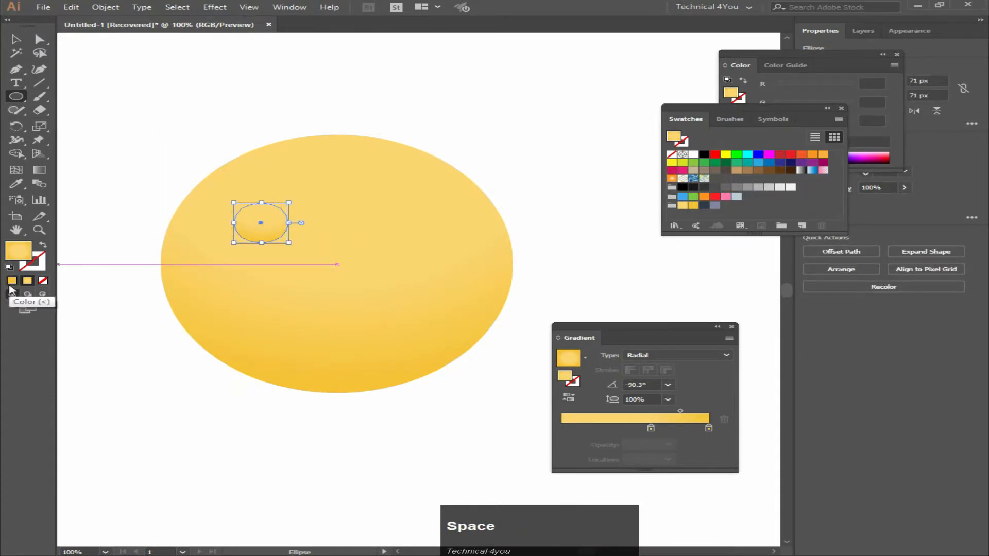
{"action": "left_click", "coordinate": [12, 281]}
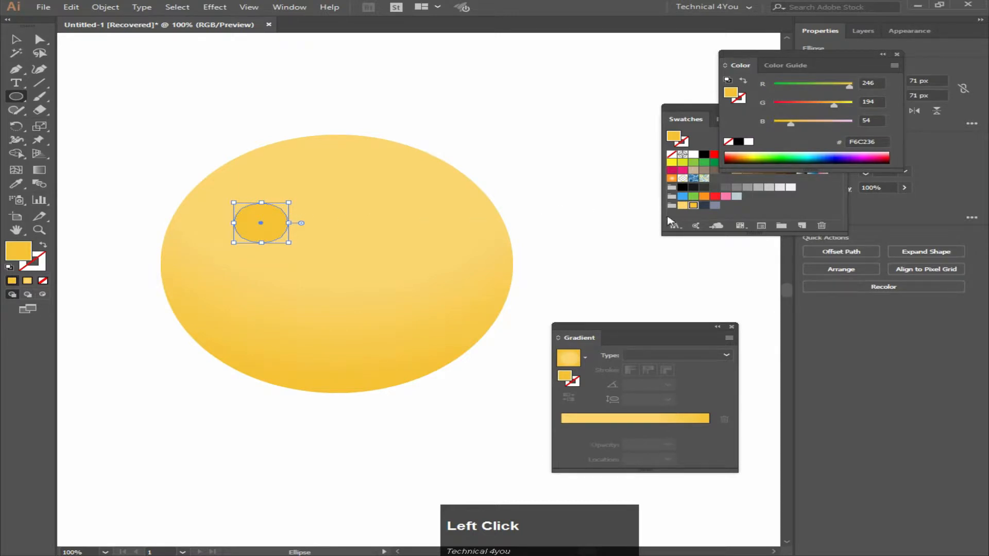
{"action": "left_click", "coordinate": [704, 205]}
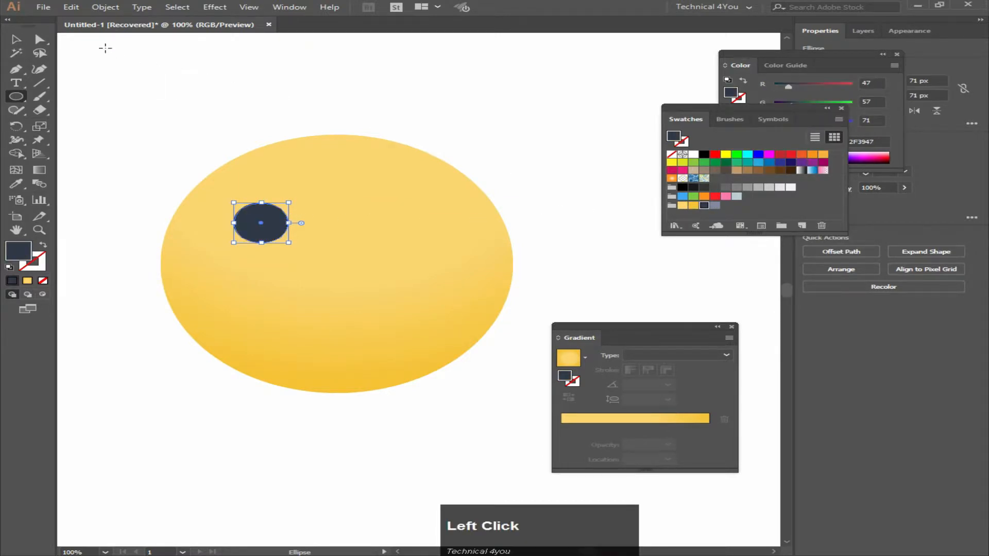
Duplicate the dark eye circle horizontally to the upper right of the face as the second eye
{"action": "left_click", "coordinate": [39, 39]}
{"action": "left_click", "coordinate": [174, 82]}
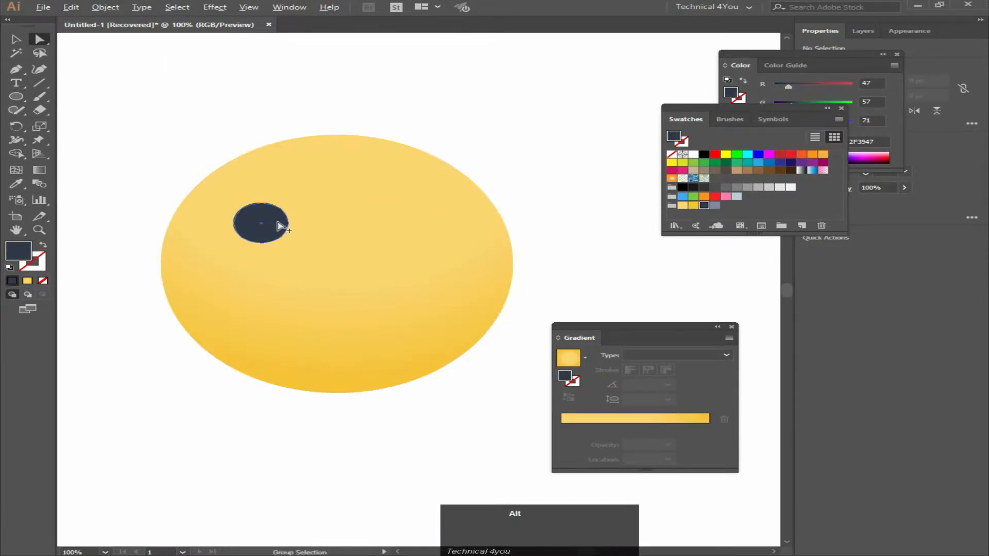
{"action": "left_click_drag", "start_coordinate": [277, 226], "coordinate": [435, 226]}
{"action": "left_click", "coordinate": [525, 163]}
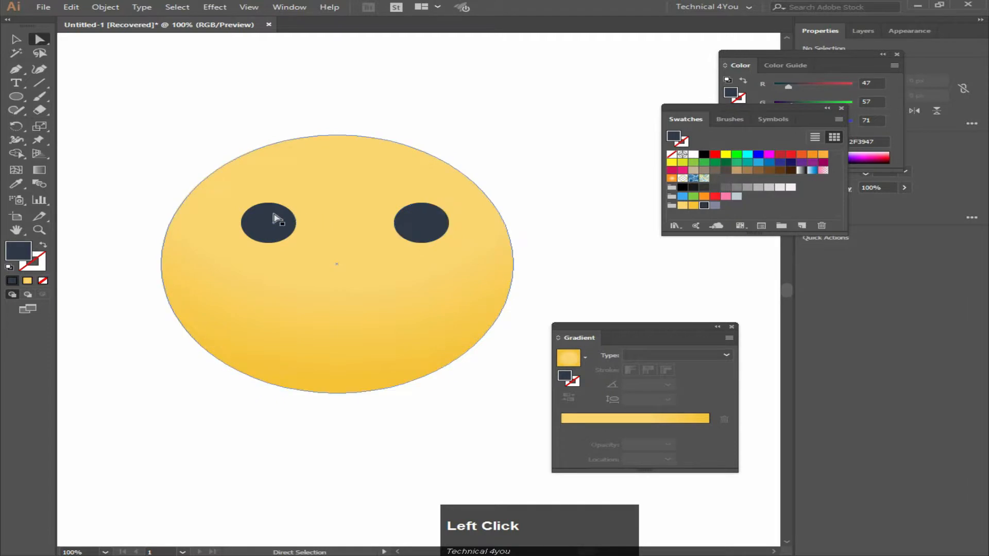
{"action": "left_click_drag", "start_coordinate": [114, 86], "coordinate": [208, 138]}
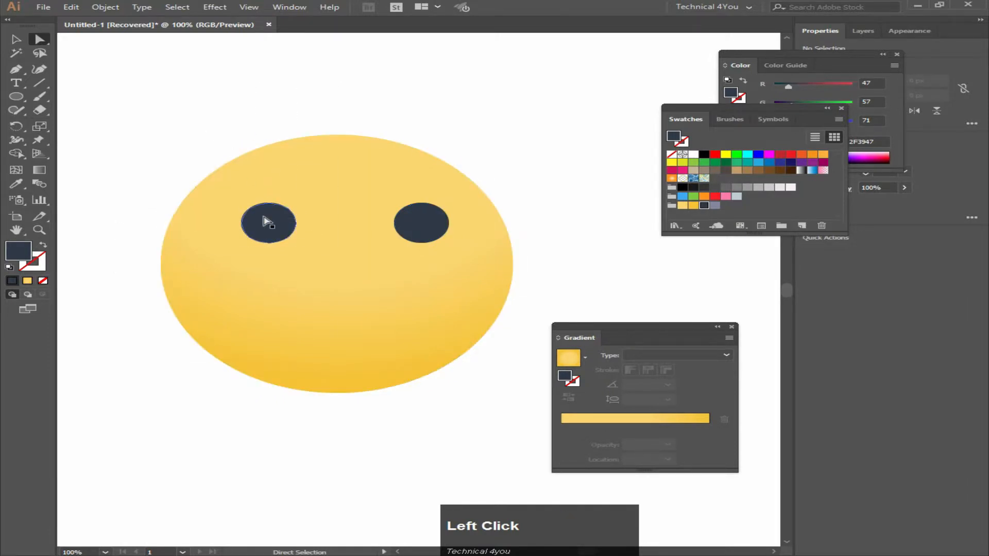
Select both dark eye circles and group them
{"action": "left_click", "coordinate": [267, 221]}
{"action": "left_click", "coordinate": [422, 232], "text": "shift"}
{"action": "right_click", "coordinate": [421, 228]}
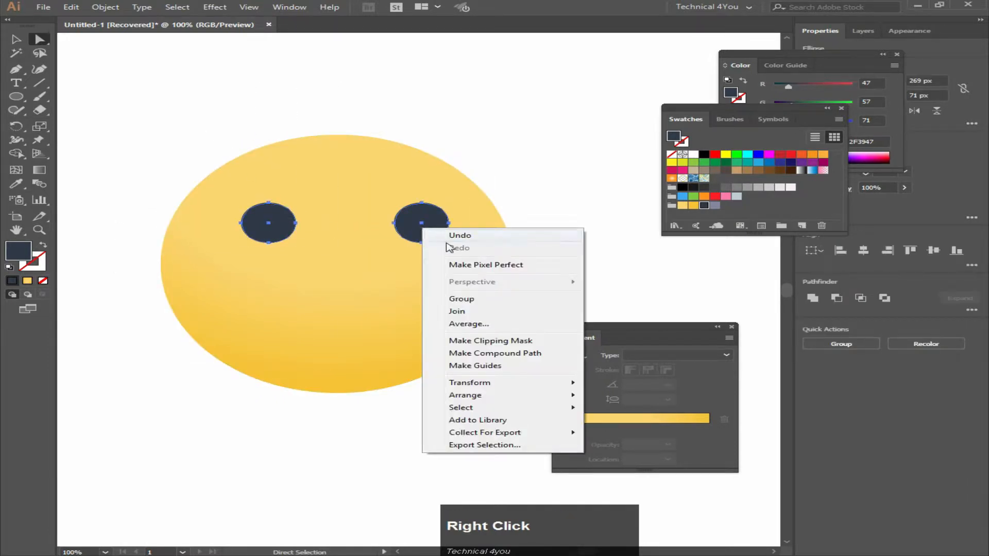
{"action": "left_click", "coordinate": [467, 304]}
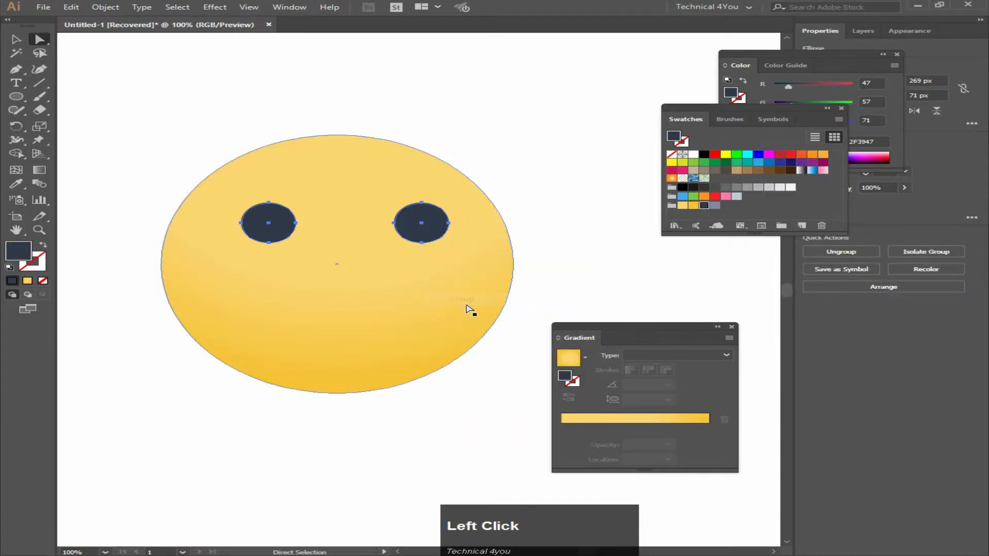
Align the eye group and the yellow face to each other by their horizontal centers, and deselect them
{"action": "left_click_drag", "start_coordinate": [90, 78], "coordinate": [540, 411]}
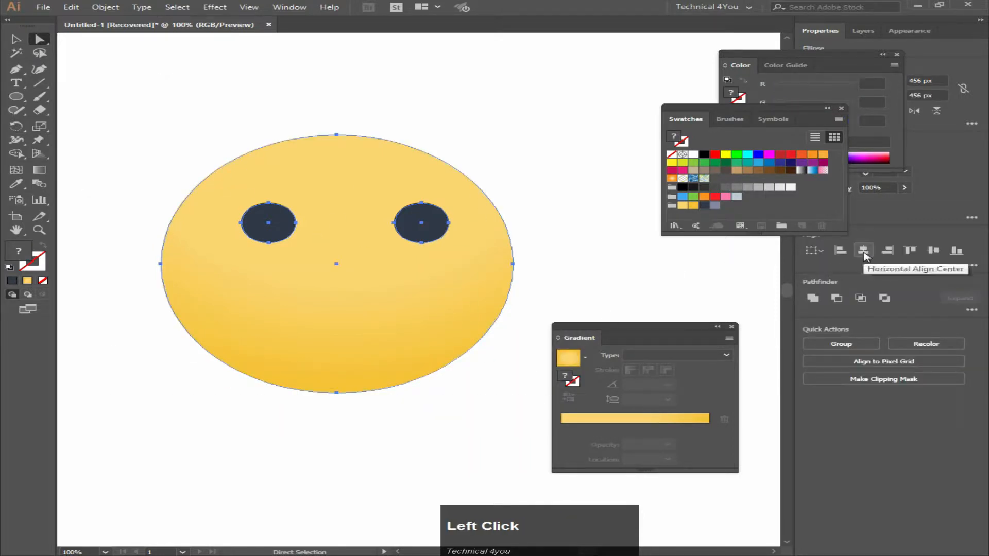
{"action": "left_click", "coordinate": [290, 7]}
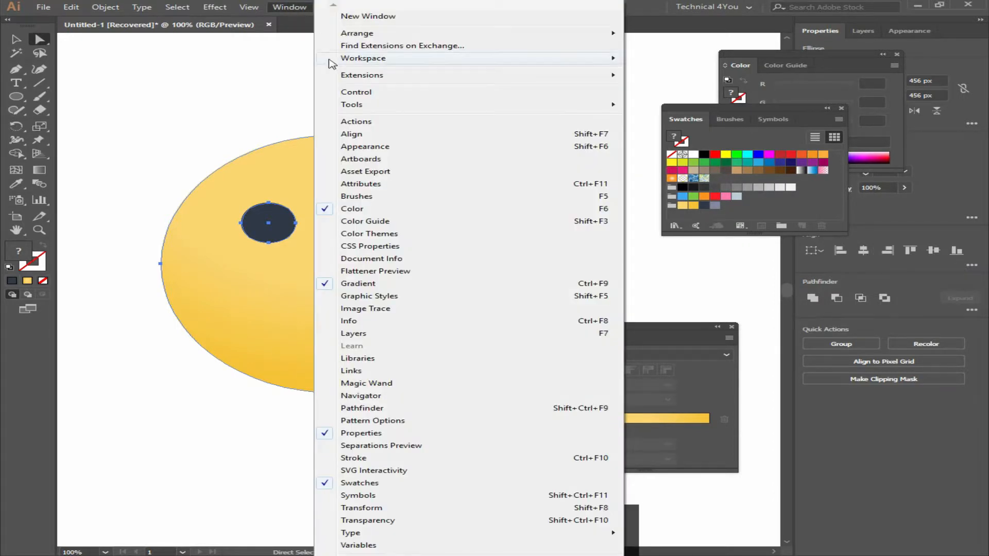
{"action": "left_click", "coordinate": [376, 137]}
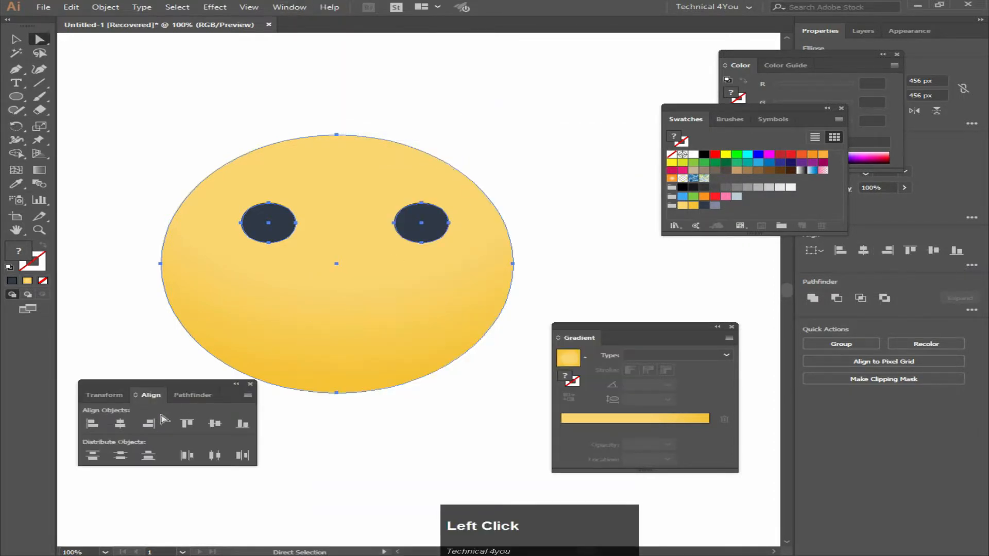
{"action": "left_click", "coordinate": [121, 423]}
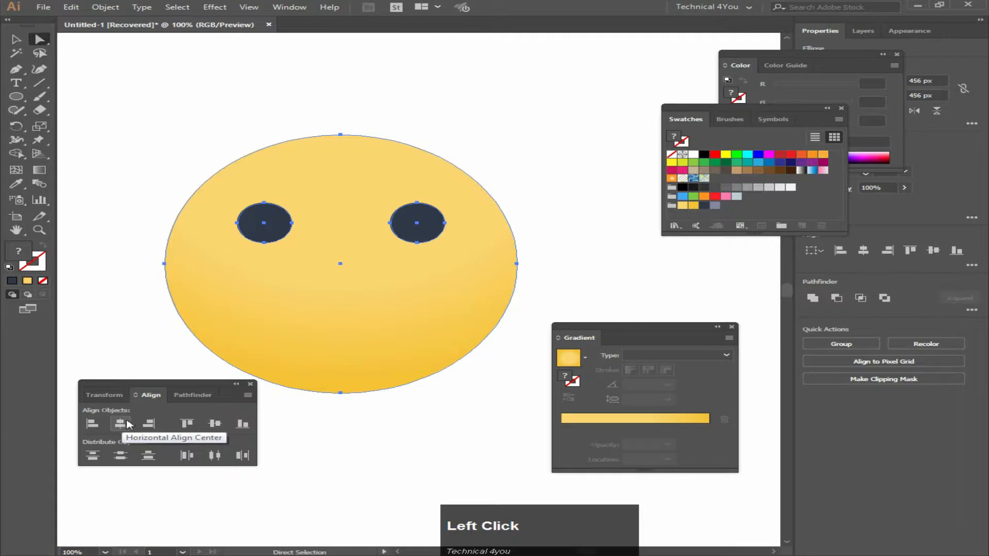
{"action": "left_click", "coordinate": [250, 385]}
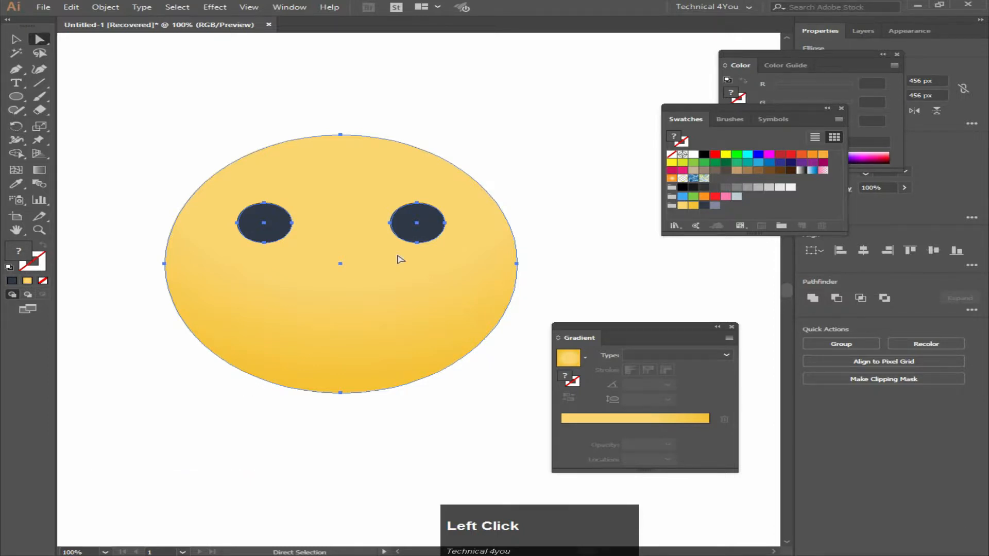
{"action": "left_click", "coordinate": [500, 169]}
{"action": "left_click", "coordinate": [265, 221]}
{"action": "scroll", "coordinate": [268, 218], "scroll_direction": "up", "scroll_amount": 2}
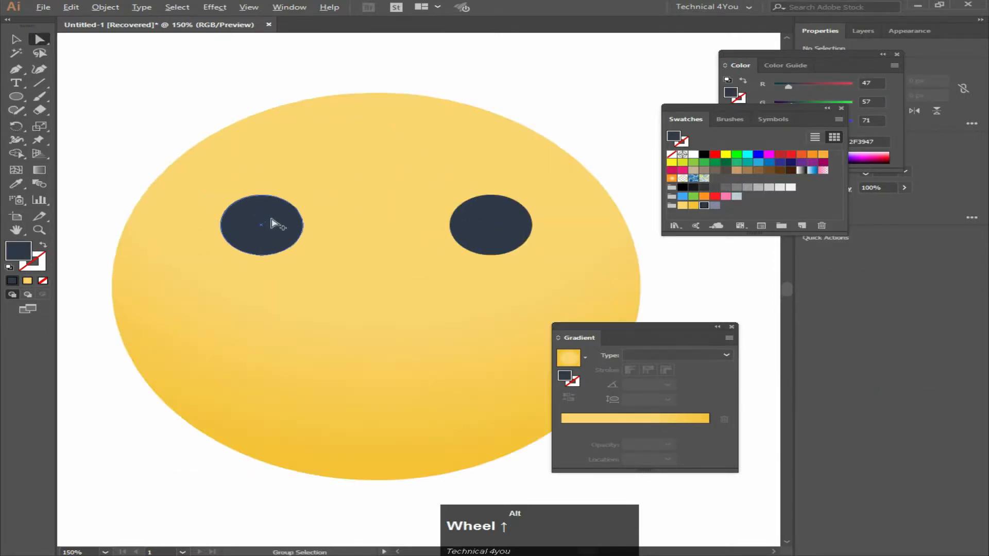
Draw a highlight circle about 11 px across on the upper left of the left eye and fill it with gray 83869F
{"action": "scroll", "coordinate": [271, 223], "scroll_direction": "up", "scroll_amount": 1}
{"action": "left_click_drag", "start_coordinate": [377, 254], "coordinate": [340, 242]}
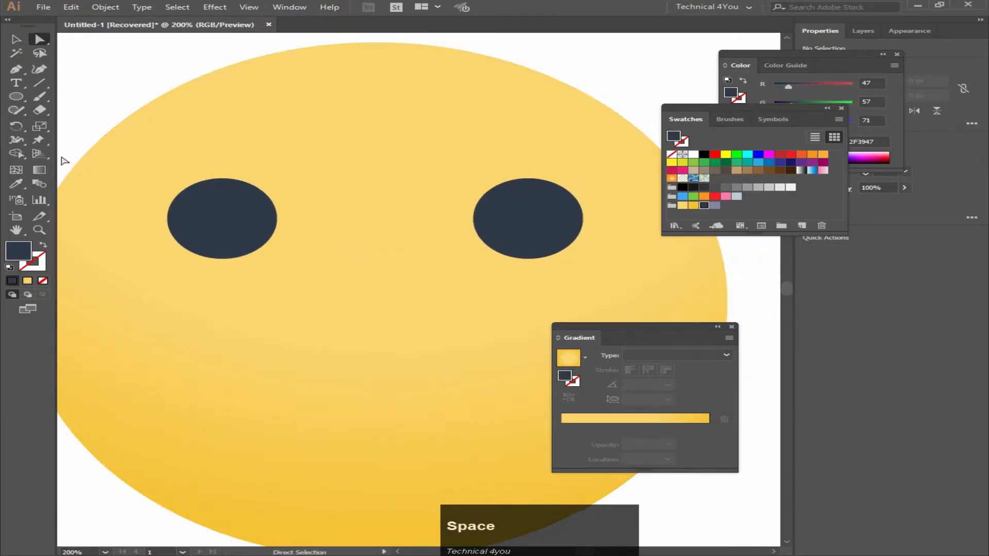
{"action": "right_click", "coordinate": [16, 97]}
{"action": "left_click", "coordinate": [86, 124]}
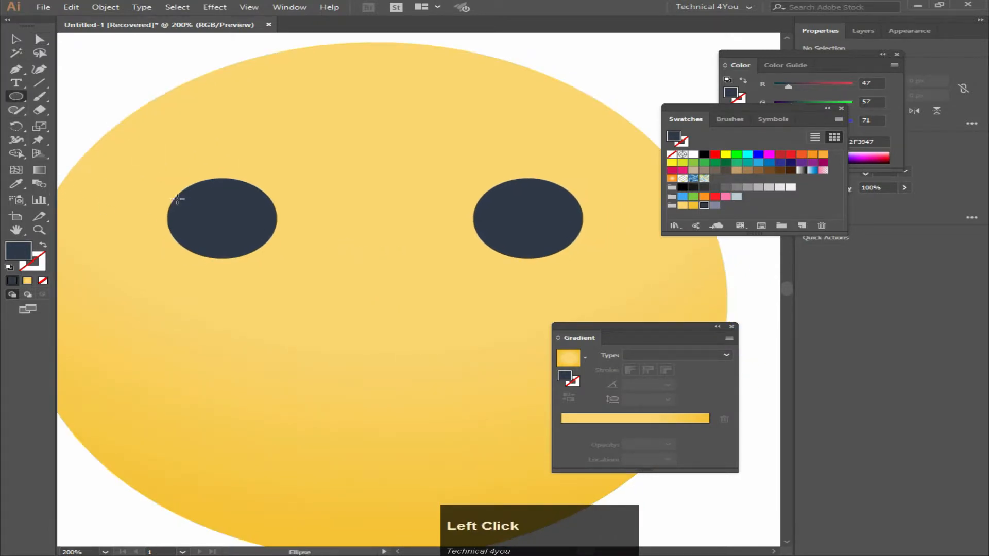
{"action": "mouse_move", "coordinate": [198, 196]}
{"action": "left_mouse_down"}
{"action": "mouse_move", "coordinate": [232, 203]}
{"action": "mouse_move", "coordinate": [217, 208]}
{"action": "left_mouse_up"}
{"action": "left_click", "coordinate": [714, 207]}
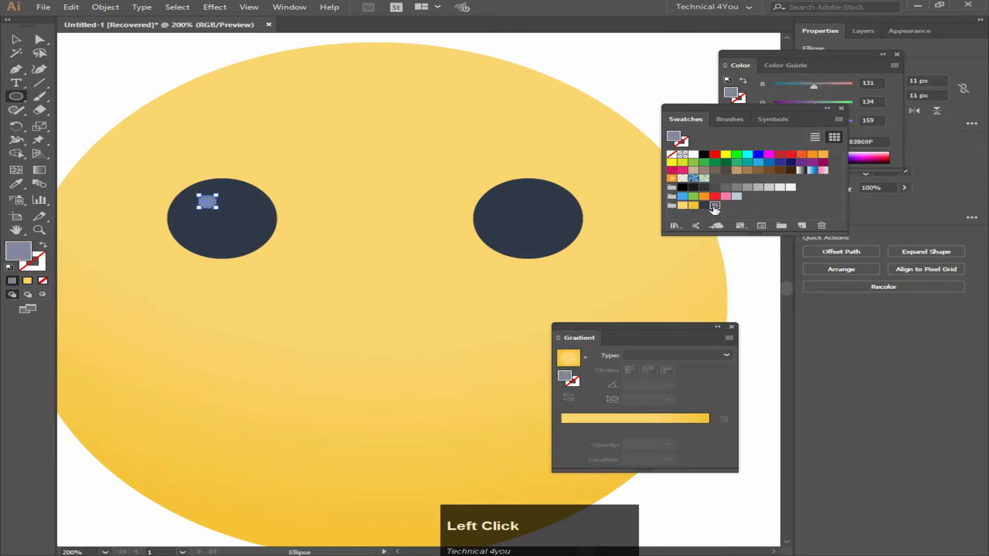
Nudge the gray highlight slightly up and left, duplicate it onto the matching spot of the right eye, and deselect it
{"action": "left_click", "coordinate": [40, 39]}
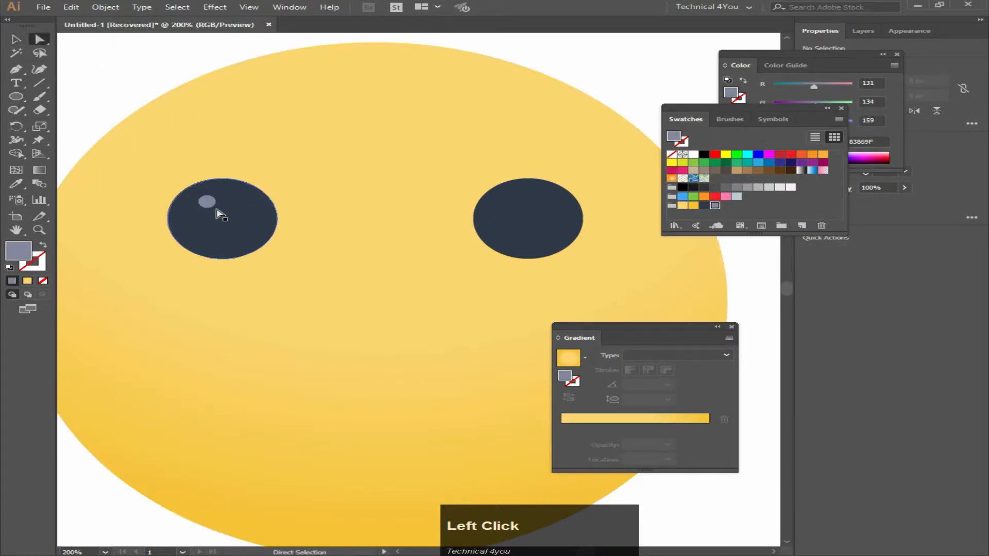
{"action": "left_click_drag", "start_coordinate": [206, 206], "coordinate": [507, 202]}
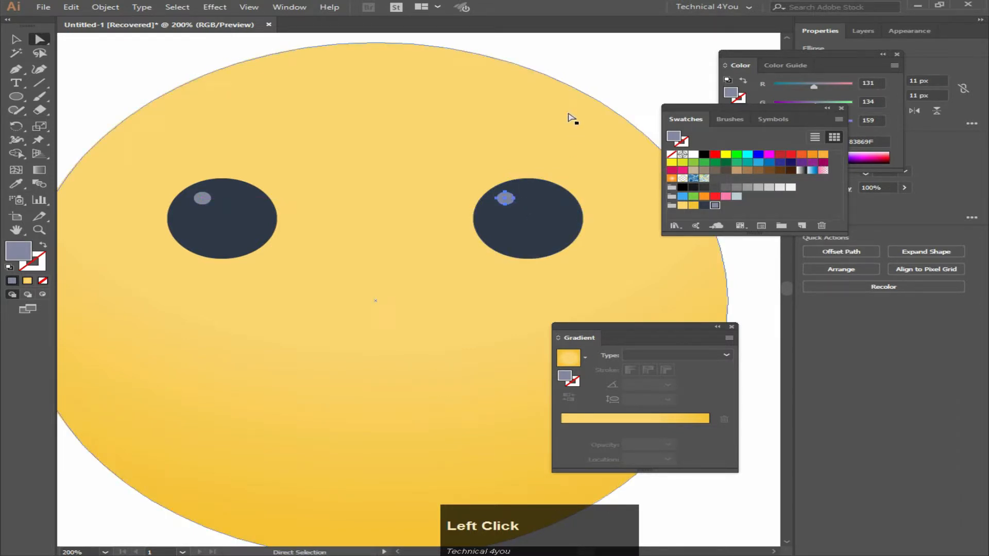
{"action": "left_click", "coordinate": [625, 88]}
Draw a rounded rectangle mouth about 127 by 9 px, centered on the lower face, and fill it with dark blue-gray 2F3947
{"action": "scroll", "coordinate": [453, 212], "scroll_direction": "down", "scroll_amount": 2, "text": "alt"}
{"action": "left_click_drag", "start_coordinate": [479, 261], "coordinate": [415, 244]}
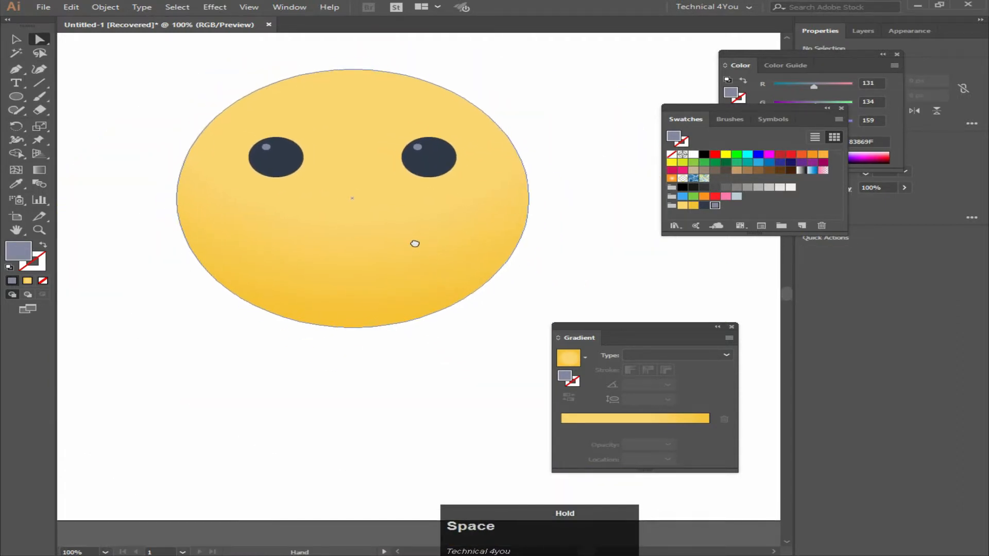
{"action": "right_click", "coordinate": [19, 97]}
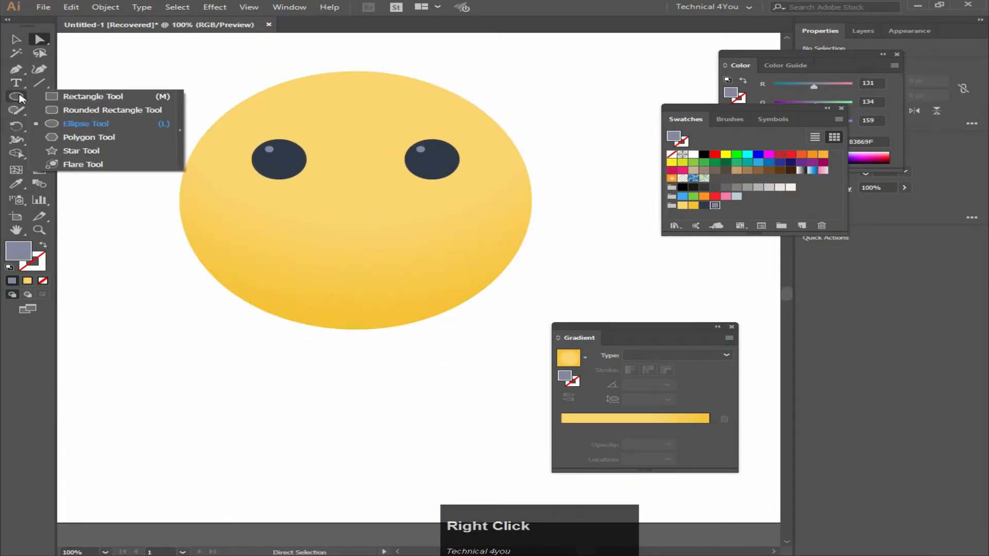
{"action": "left_click", "coordinate": [79, 114]}
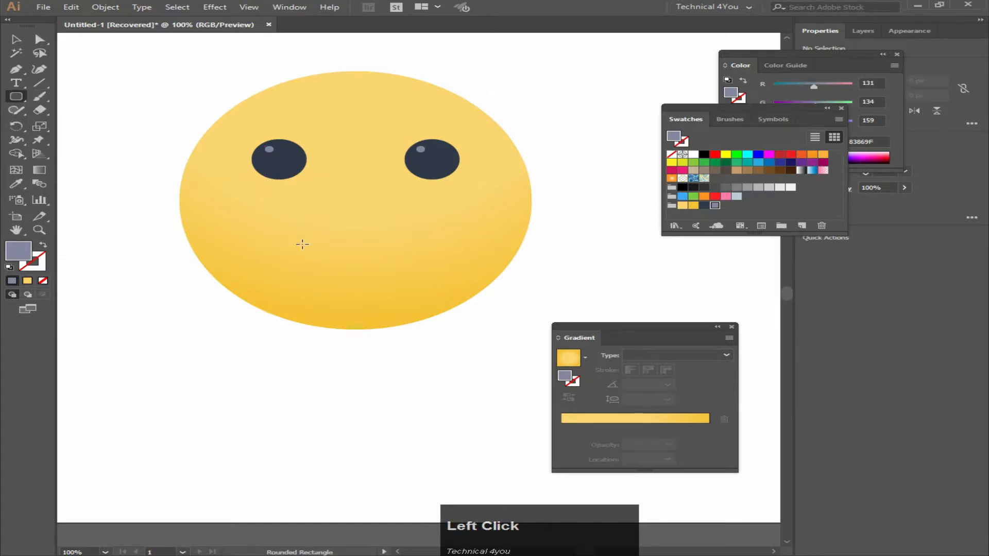
{"action": "left_click_drag", "start_coordinate": [308, 246], "coordinate": [406, 250]}
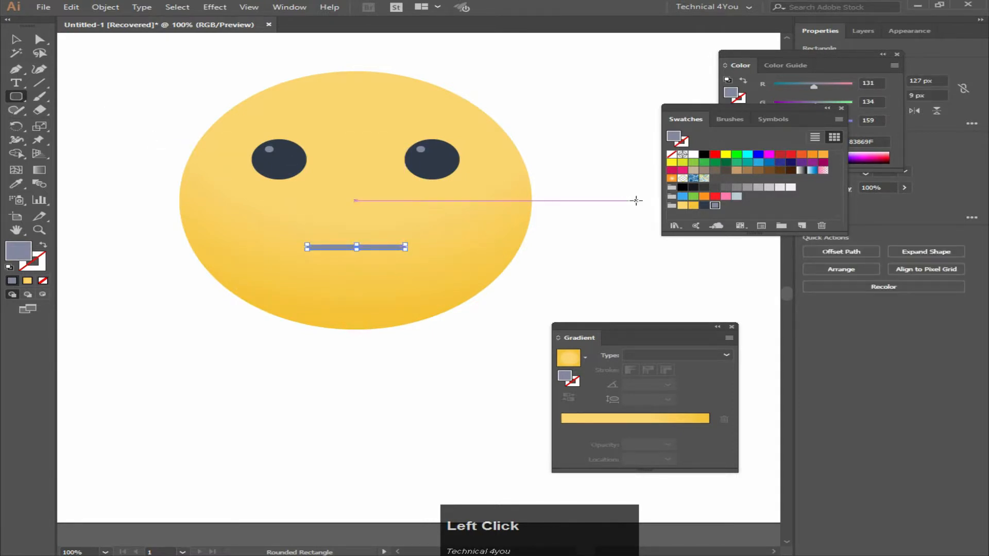
{"action": "left_click", "coordinate": [708, 208]}
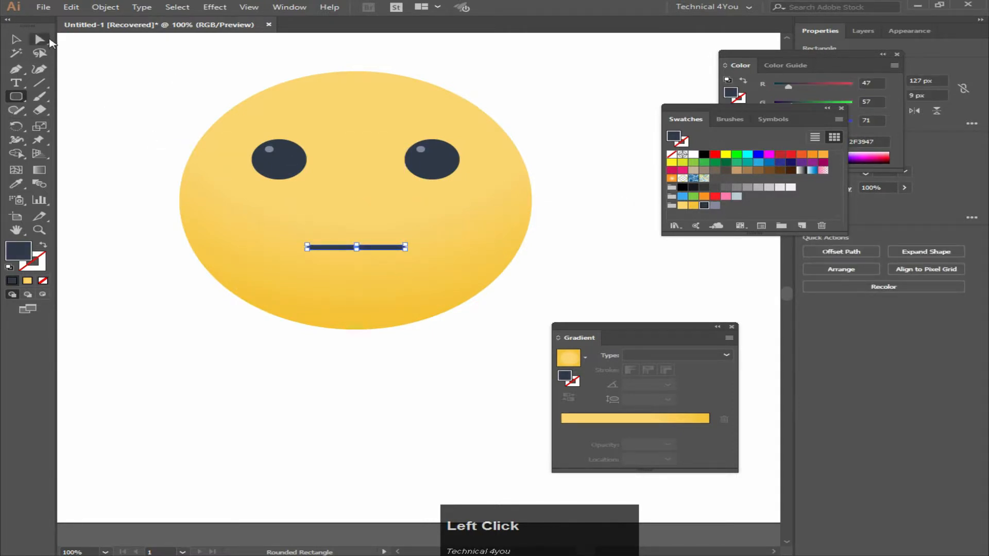
{"action": "left_click", "coordinate": [39, 40]}
{"action": "left_click", "coordinate": [139, 102]}
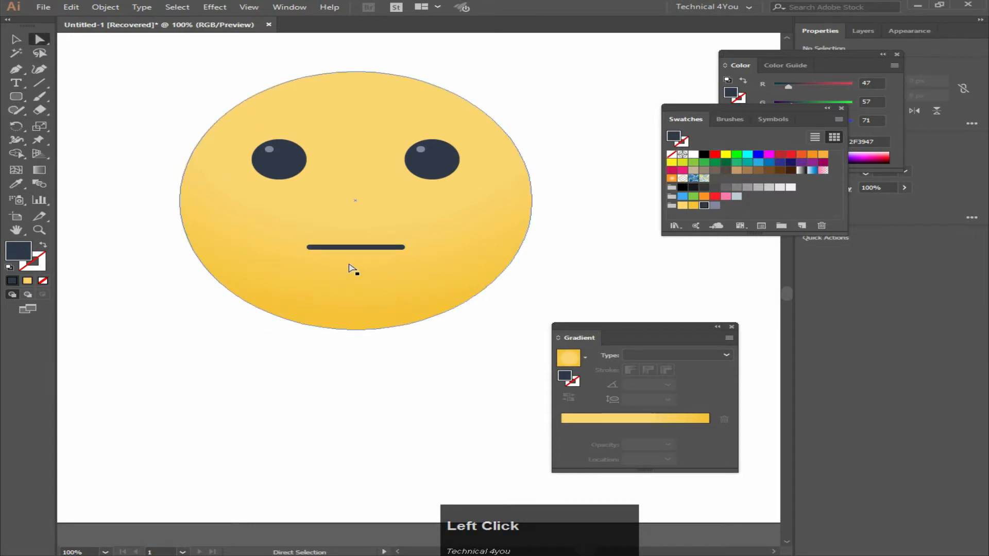
Draw a narrow vertical rectangle about 18 by 353 px from the bottom of the right eye down past the face's edge
{"action": "scroll", "coordinate": [425, 302], "scroll_direction": "down", "scroll_amount": 1}
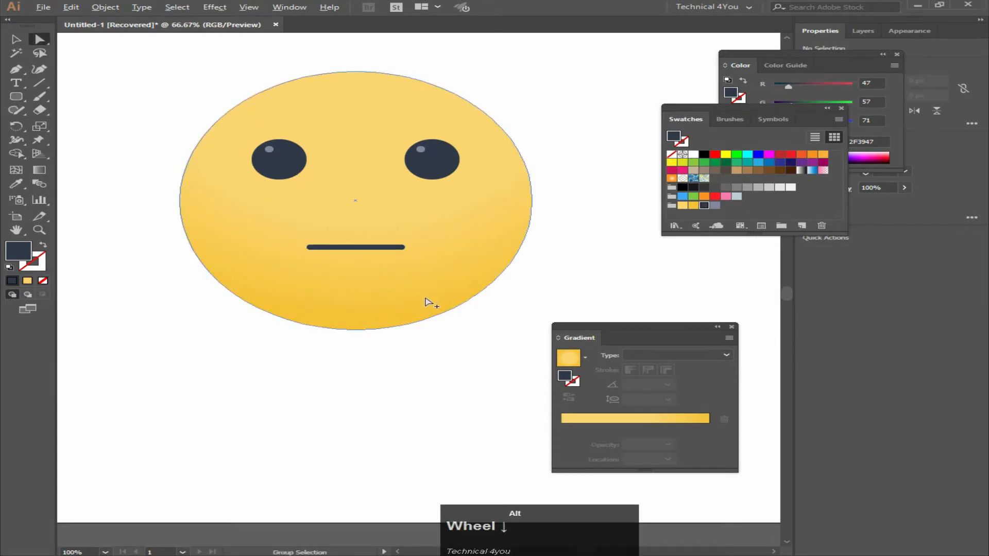
{"action": "scroll", "coordinate": [425, 302], "scroll_direction": "down", "scroll_amount": 1}
{"action": "left_click_drag", "start_coordinate": [448, 347], "coordinate": [373, 370]}
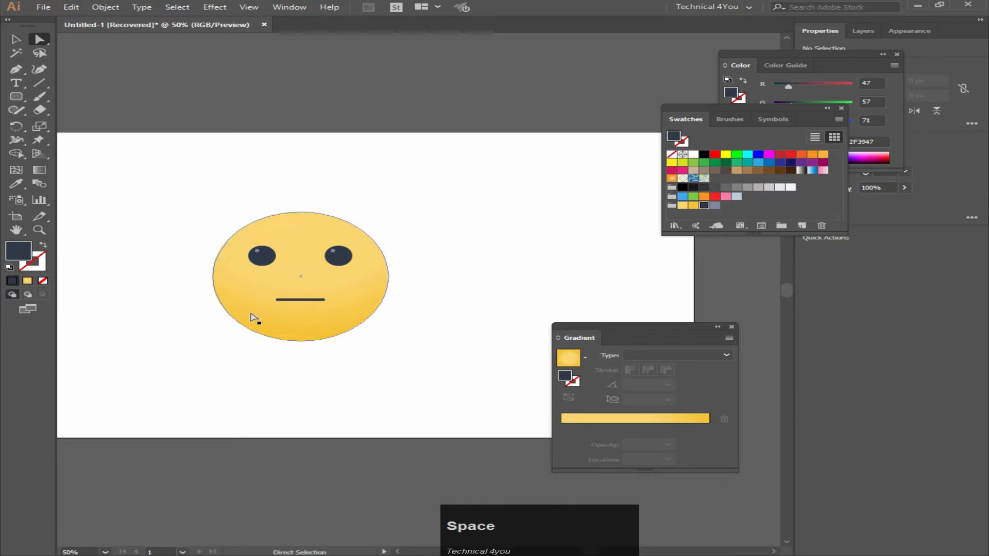
{"action": "scroll", "coordinate": [258, 314], "scroll_direction": "up", "scroll_amount": 1}
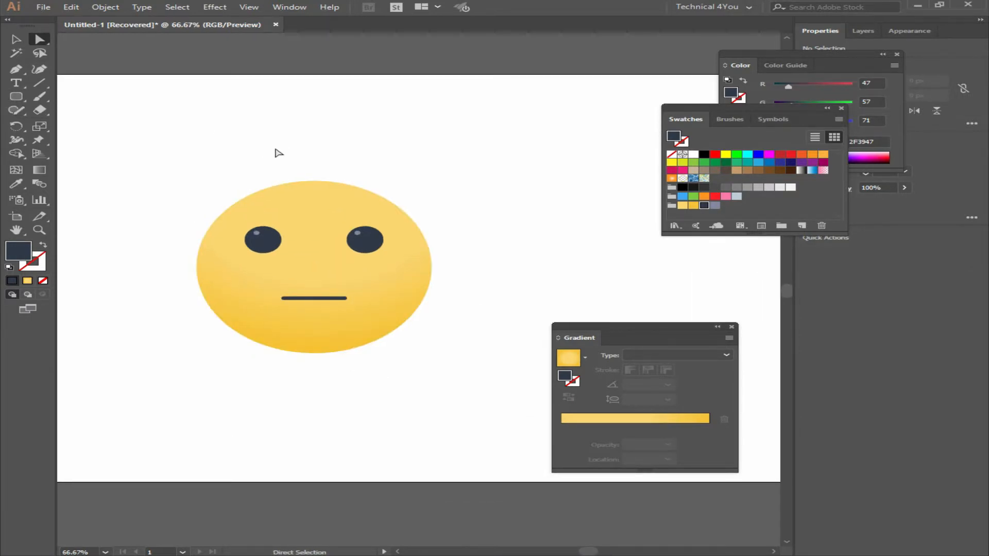
{"action": "right_click", "coordinate": [16, 97]}
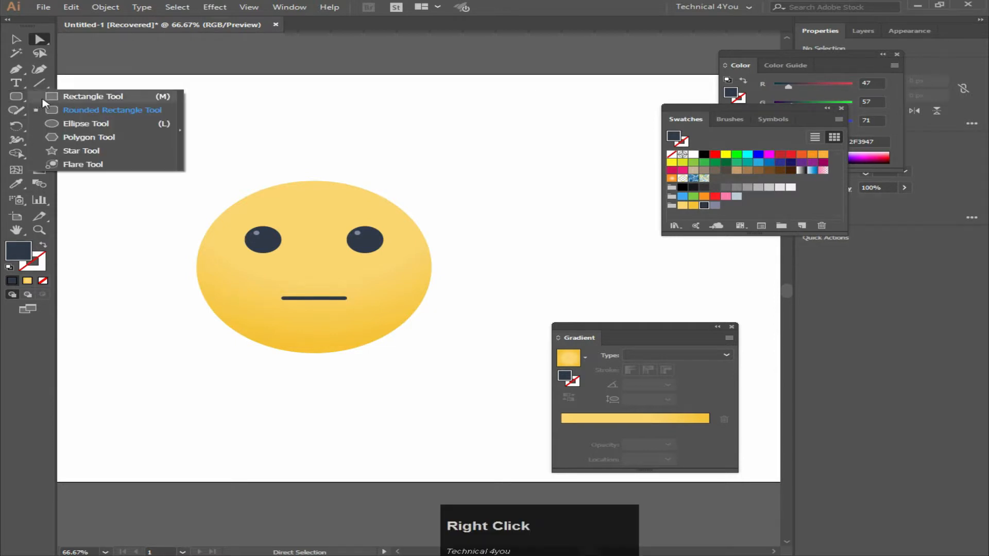
{"action": "left_click", "coordinate": [85, 98]}
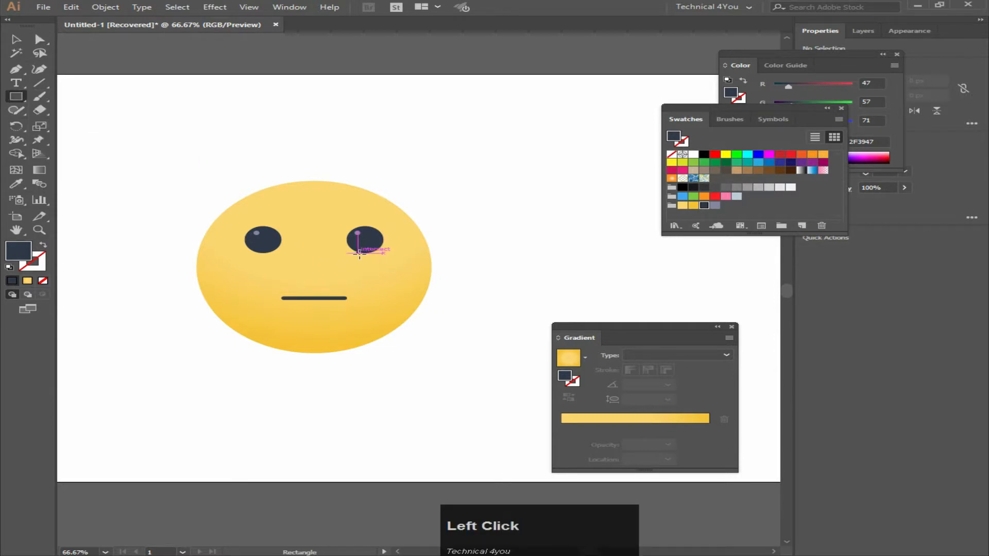
{"action": "left_click_drag", "start_coordinate": [361, 252], "coordinate": [369, 385]}
{"action": "key", "text": "space"}
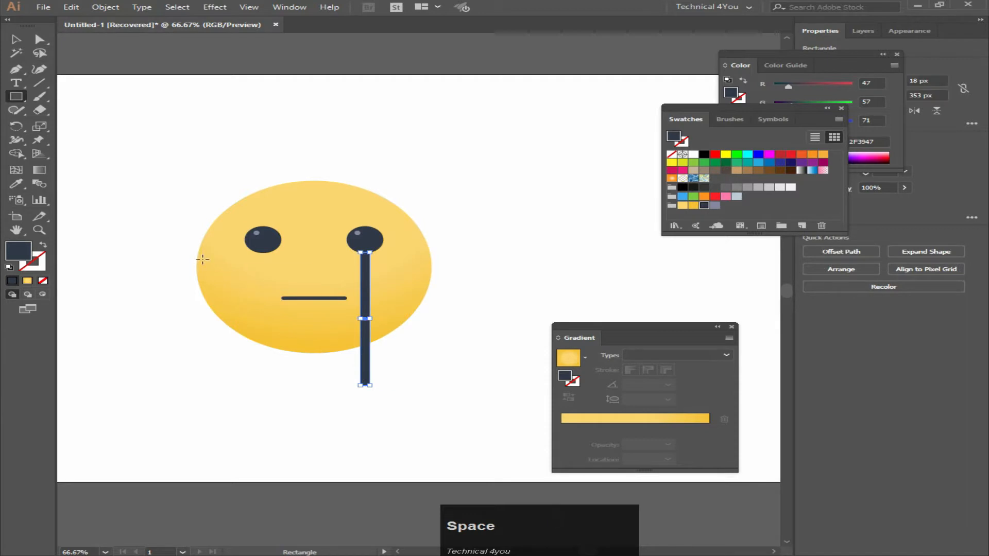
{"action": "key", "text": "a"}
{"action": "left_click", "coordinate": [415, 290]}
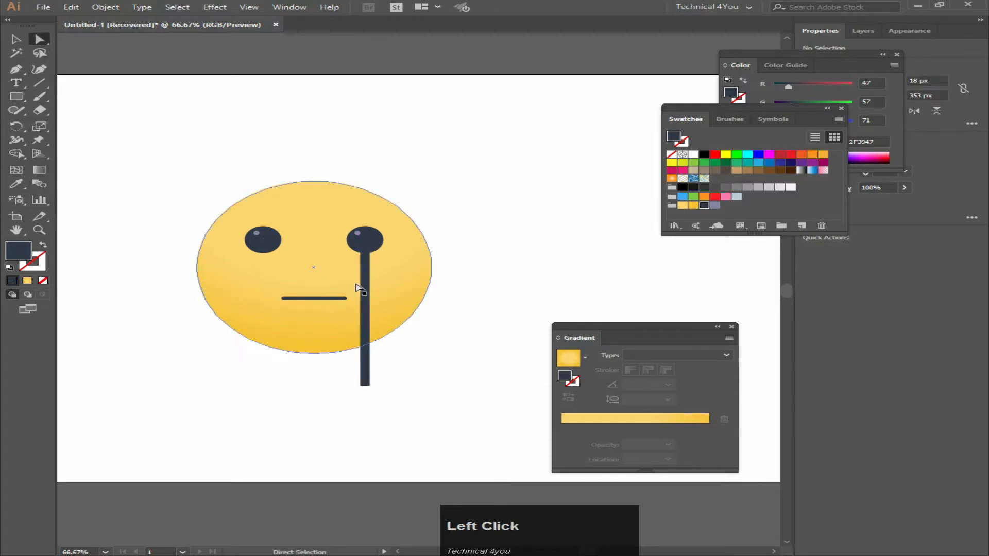
Duplicate the vertical tear bar horizontally so the copy hangs from the bottom of the left eye
{"action": "left_click", "coordinate": [365, 317]}
{"action": "left_click", "coordinate": [363, 315]}
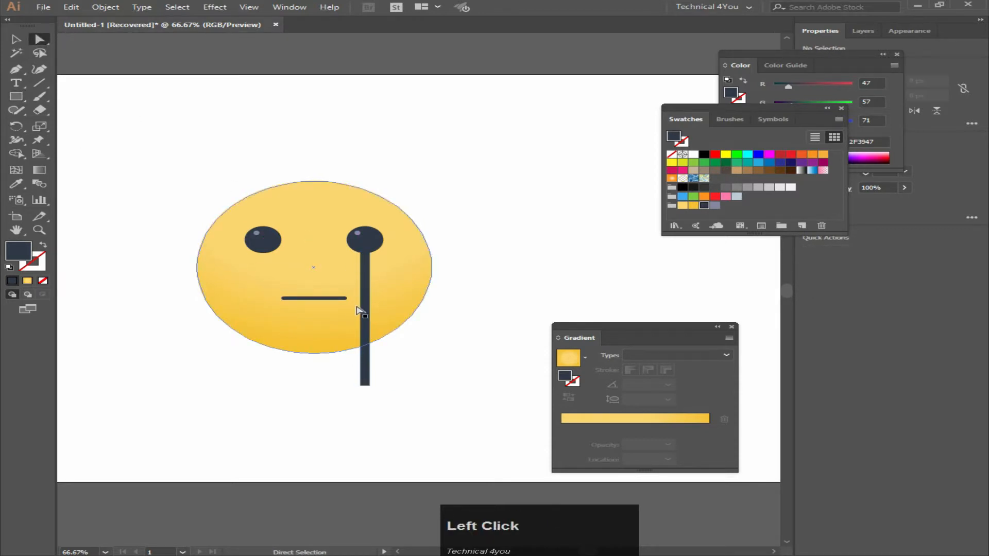
{"action": "left_click_drag", "start_coordinate": [365, 317], "coordinate": [265, 319]}
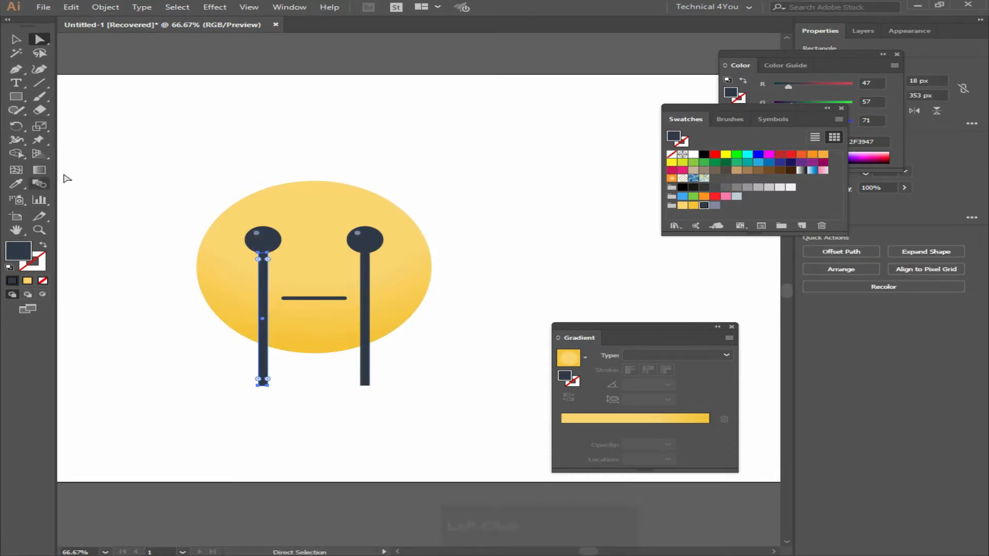
Select both vertical tear bars, fill them with blue 3FA9F5, and deselect them
{"action": "left_click", "coordinate": [16, 39]}
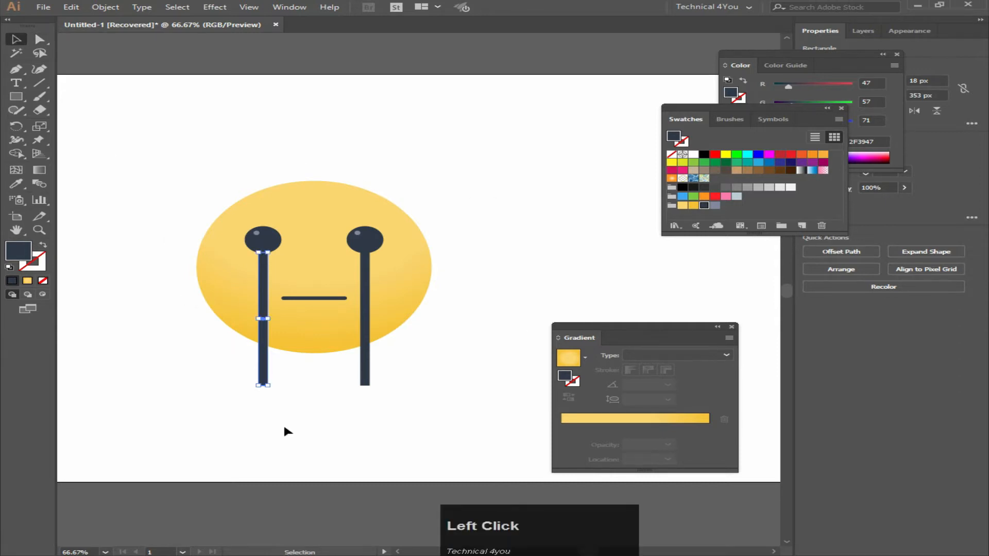
{"action": "left_click_drag", "start_coordinate": [242, 371], "coordinate": [444, 394]}
{"action": "left_click_drag", "start_coordinate": [179, 360], "coordinate": [371, 395]}
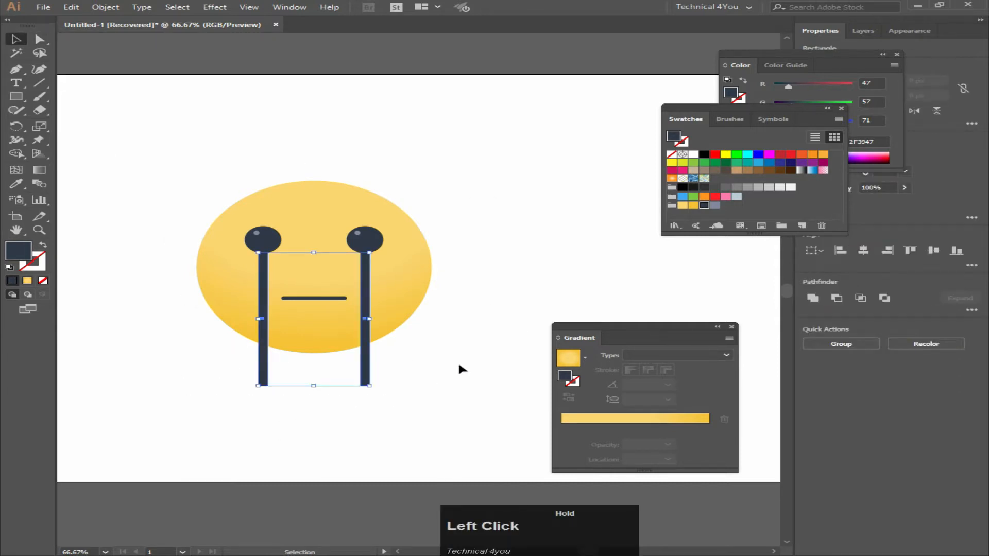
{"action": "left_click", "coordinate": [681, 198]}
{"action": "left_click", "coordinate": [529, 262]}
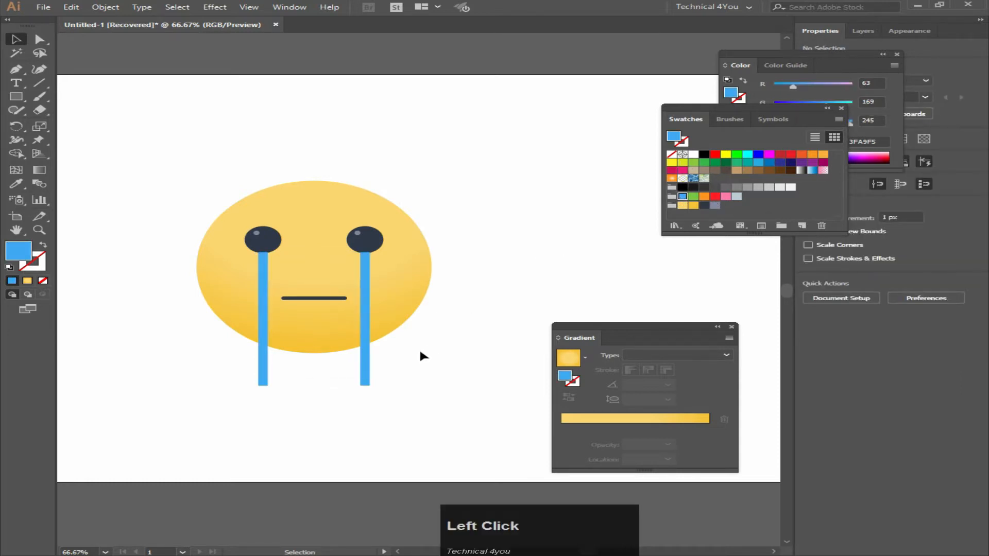
Try to bring the dark eye group alone to the front of the artwork
{"action": "left_click_drag", "start_coordinate": [187, 364], "coordinate": [435, 403]}
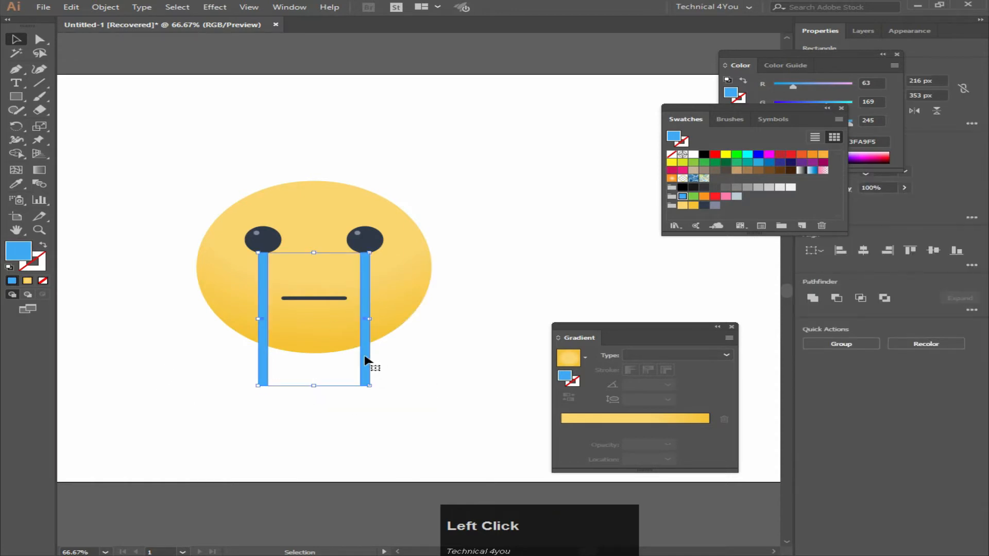
{"action": "left_click", "coordinate": [378, 247]}
{"action": "right_click", "coordinate": [271, 243]}
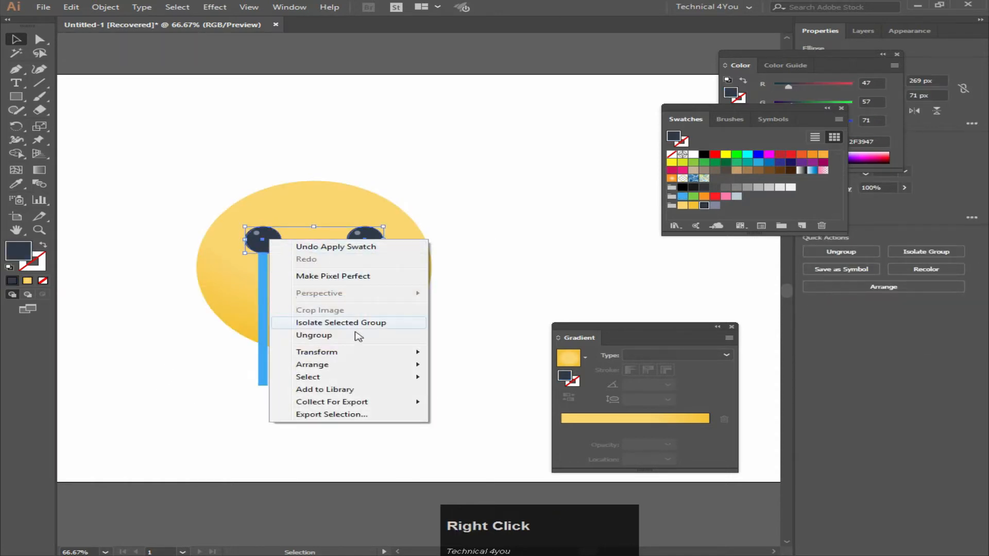
{"action": "mouse_move", "coordinate": [402, 369]}
{"action": "left_click", "coordinate": [464, 365]}
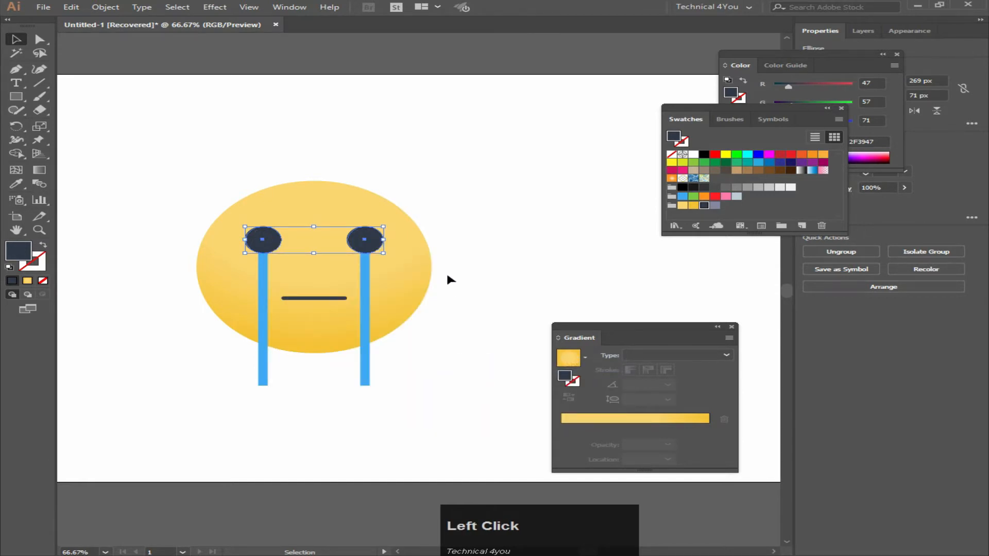
{"action": "left_click", "coordinate": [446, 272]}
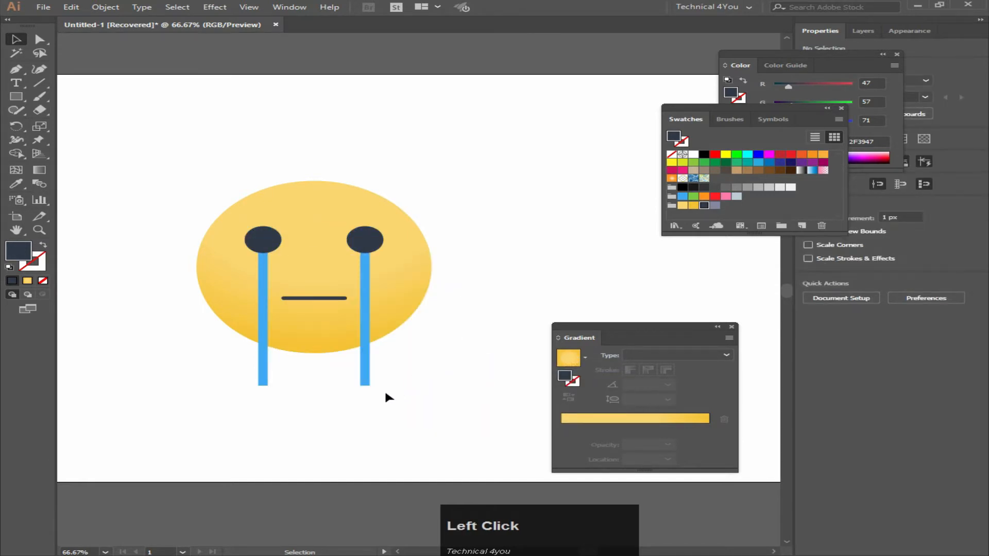
{"action": "left_click", "coordinate": [370, 246], "text": "ctrl"}
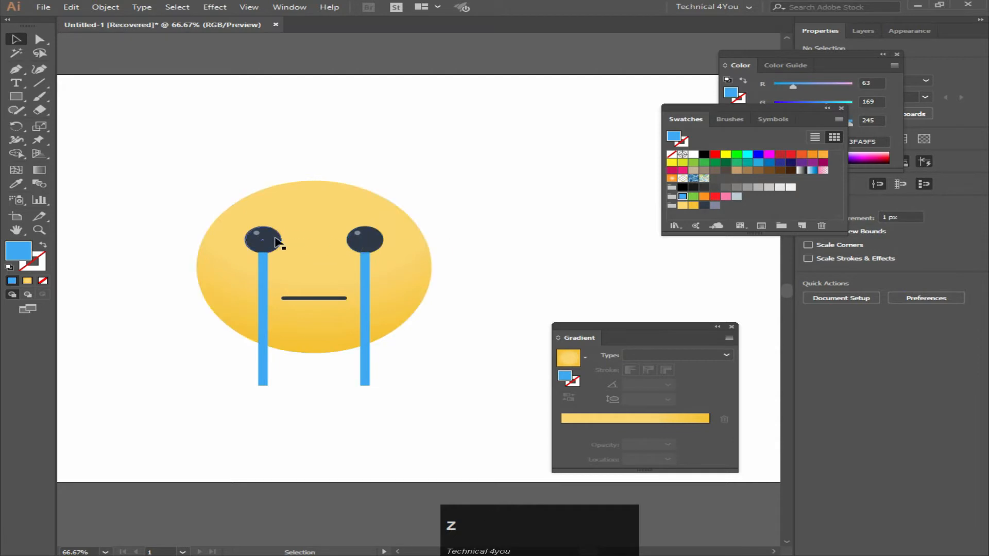
Select both gray highlights together with the dark eye group, bring them to the front, and deselect them
{"action": "left_click", "coordinate": [257, 233]}
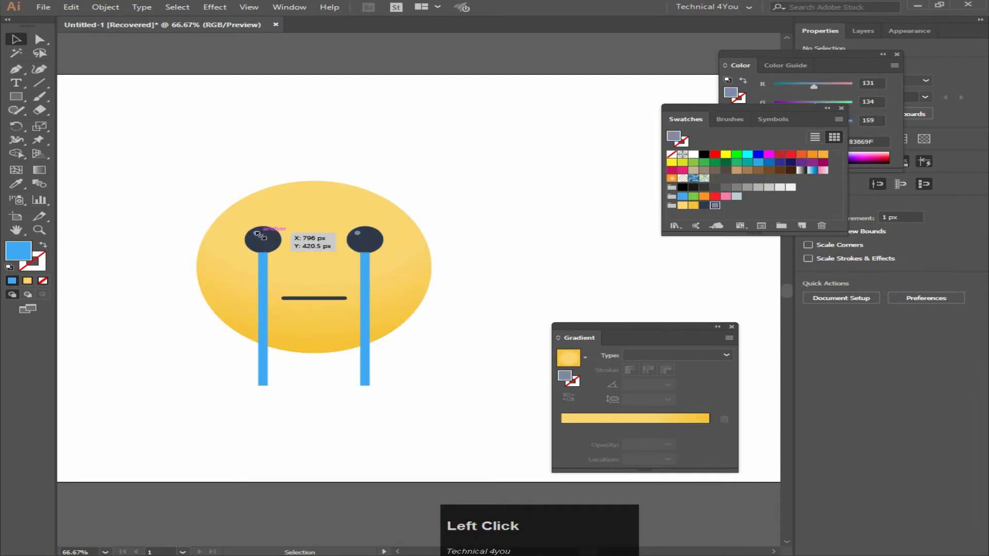
{"action": "left_click", "coordinate": [368, 238], "text": "shift"}
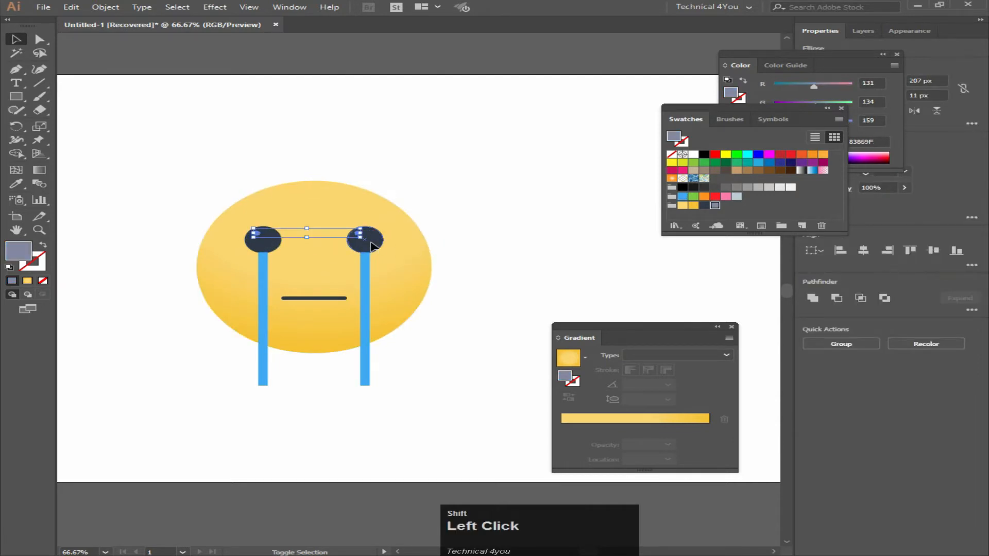
{"action": "left_click", "coordinate": [372, 246], "text": "shift"}
{"action": "right_click", "coordinate": [355, 237]}
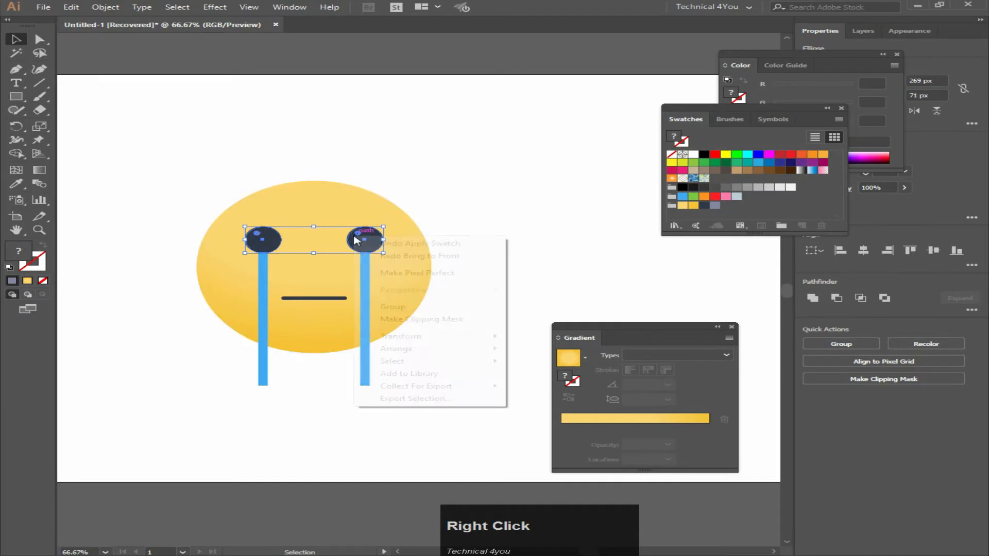
{"action": "mouse_move", "coordinate": [454, 349]}
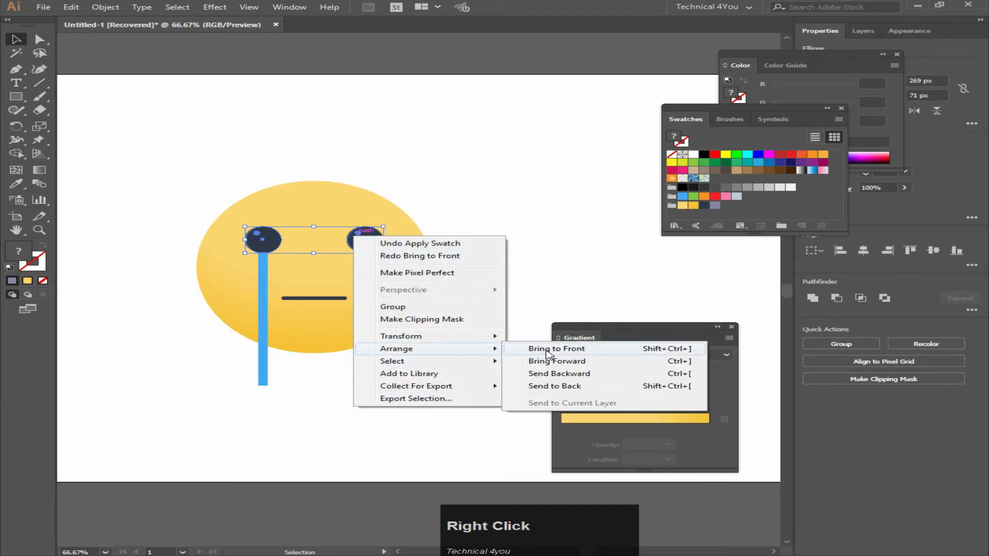
{"action": "left_click", "coordinate": [548, 352]}
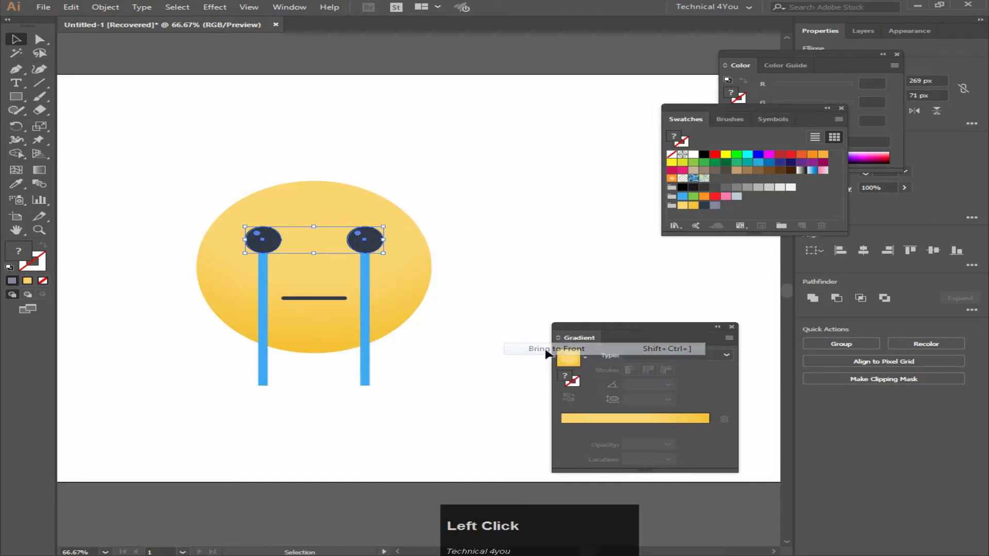
{"action": "left_click", "coordinate": [469, 255]}
Trim off the portions of both blue tear bars that extend below the face with the Shape Builder tool, and deselect everything
{"action": "scroll", "coordinate": [388, 389], "scroll_direction": "up", "scroll_amount": 1}
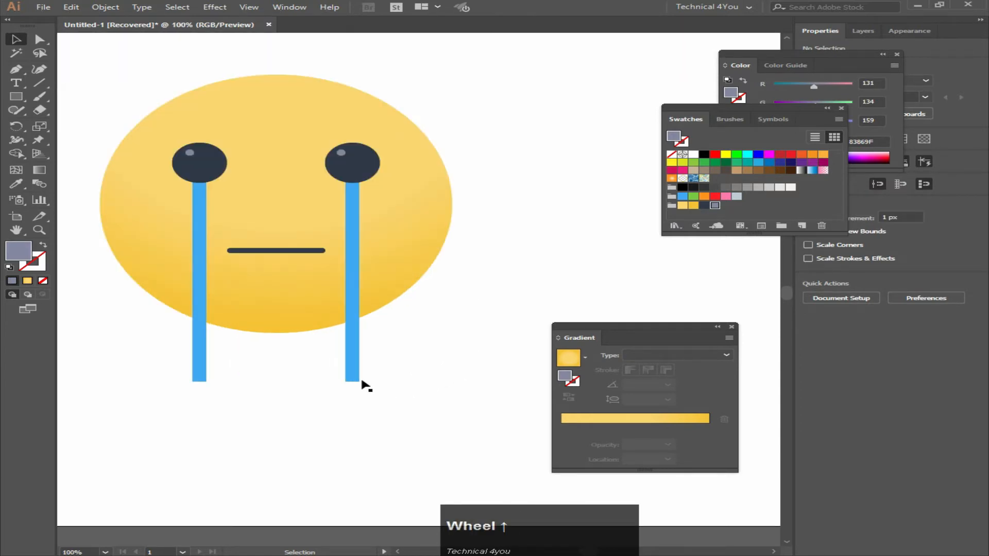
{"action": "left_click_drag", "start_coordinate": [72, 48], "coordinate": [526, 459]}
{"action": "right_click", "coordinate": [17, 154]}
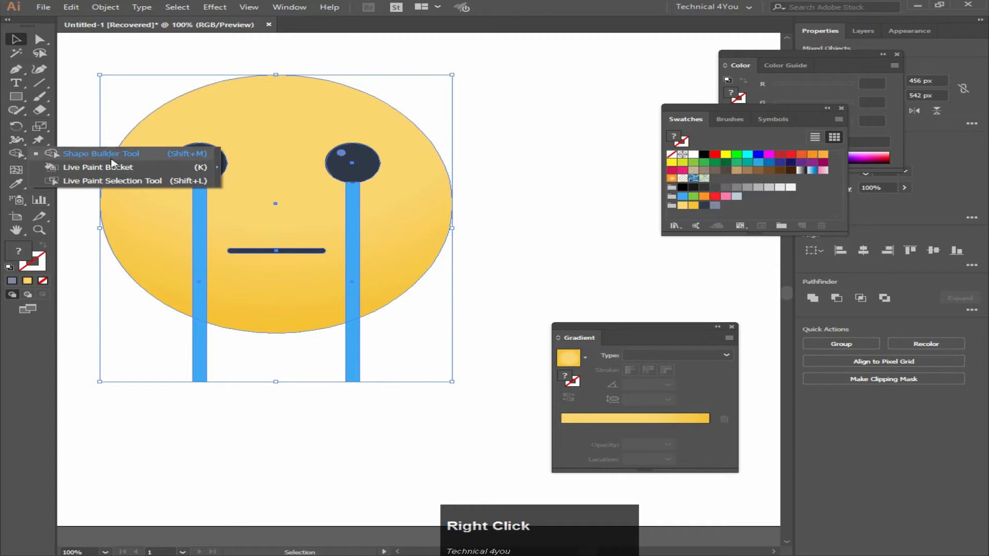
{"action": "left_click", "coordinate": [114, 157]}
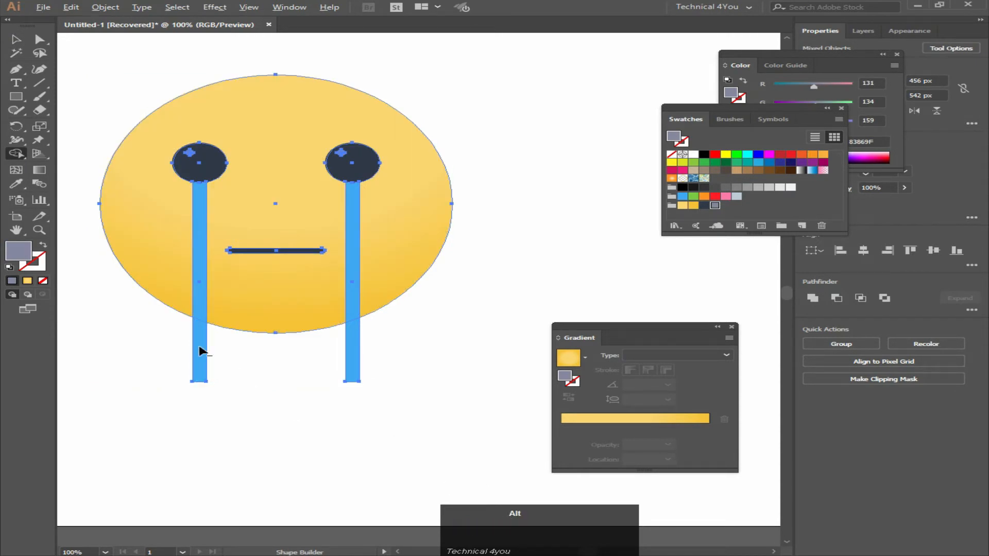
{"action": "left_click", "coordinate": [199, 350], "text": "alt"}
{"action": "left_click", "coordinate": [357, 350], "text": "alt"}
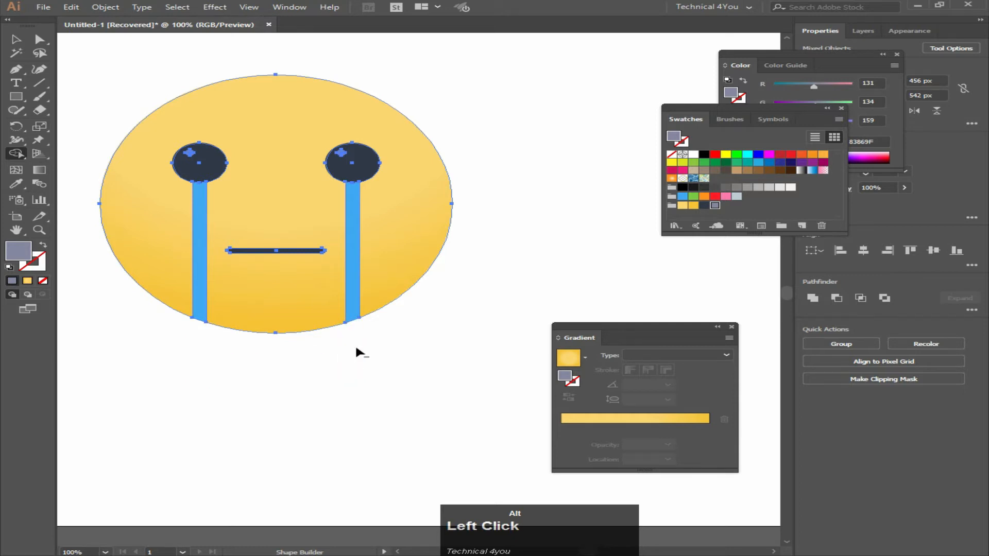
{"action": "left_click", "coordinate": [39, 39]}
{"action": "left_click", "coordinate": [332, 386]}
Draw a flat ellipse about 305 by 47 px across the bottom of the face and fill it with blue 3FA9F5
{"action": "left_click_drag", "start_coordinate": [320, 366], "coordinate": [352, 349]}
{"action": "right_click", "coordinate": [21, 104]}
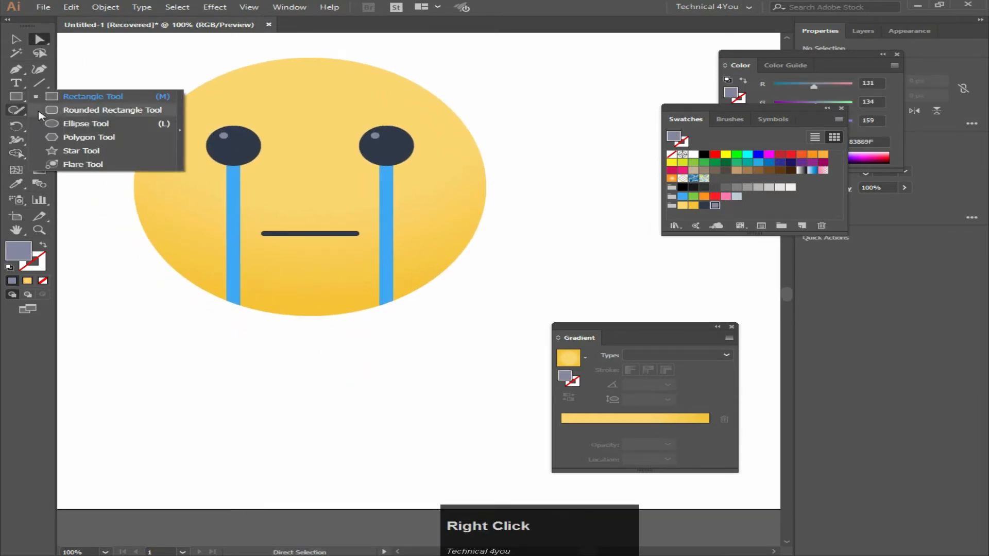
{"action": "left_click", "coordinate": [56, 125]}
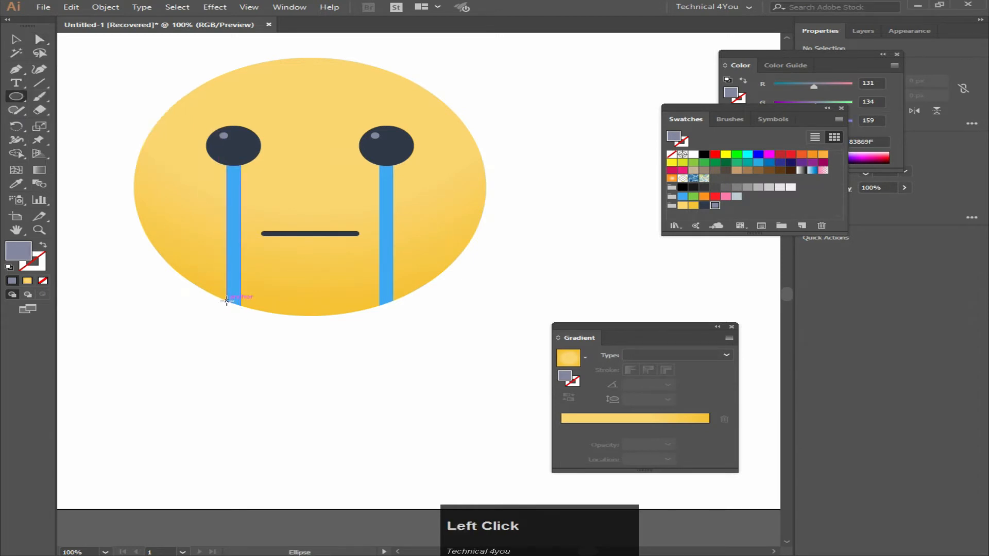
{"action": "left_click_drag", "start_coordinate": [227, 301], "coordinate": [425, 328]}
{"action": "key", "text": "space"}
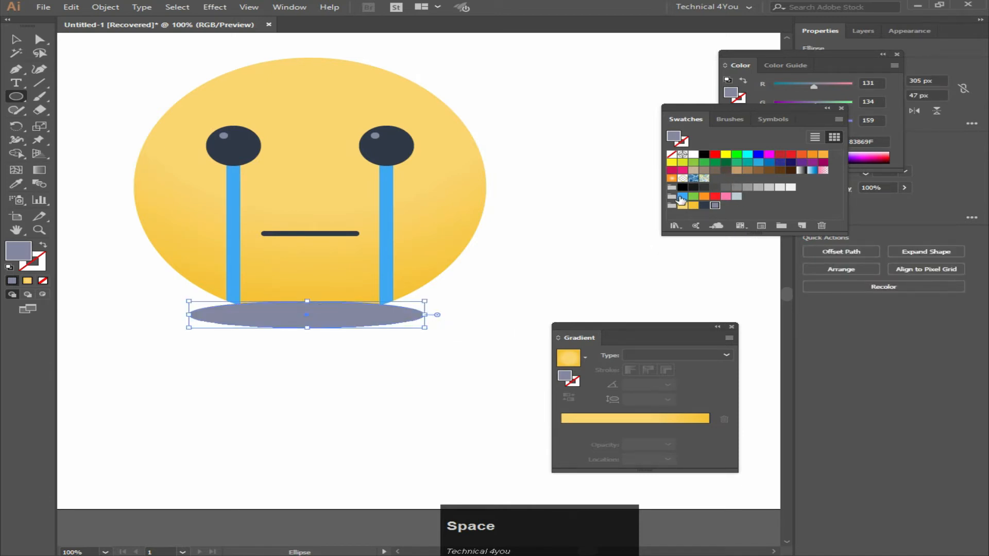
{"action": "left_click", "coordinate": [682, 196]}
Send the blue ellipse to the back, move it up to the chin centred under the face, and deselect it
{"action": "left_click", "coordinate": [33, 43]}
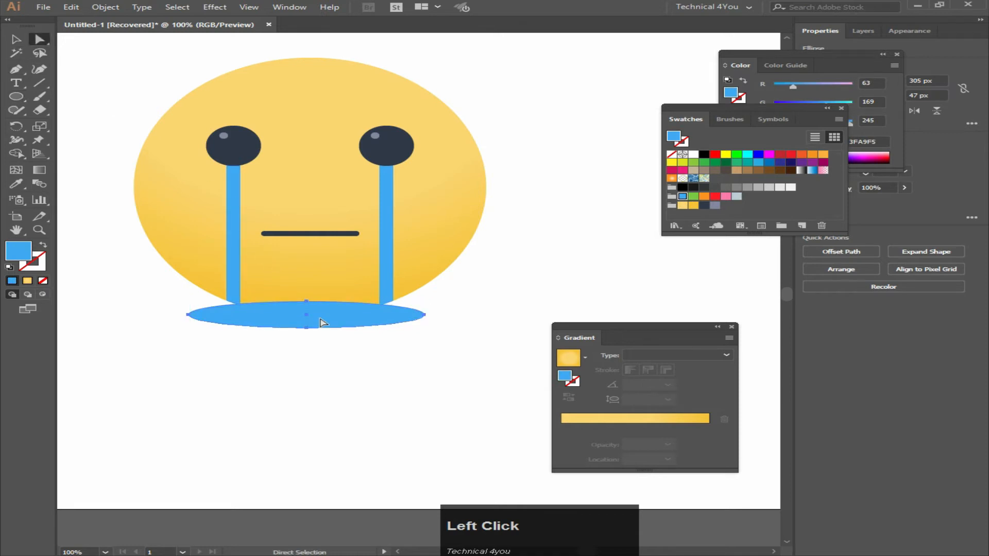
{"action": "right_click", "coordinate": [353, 326]}
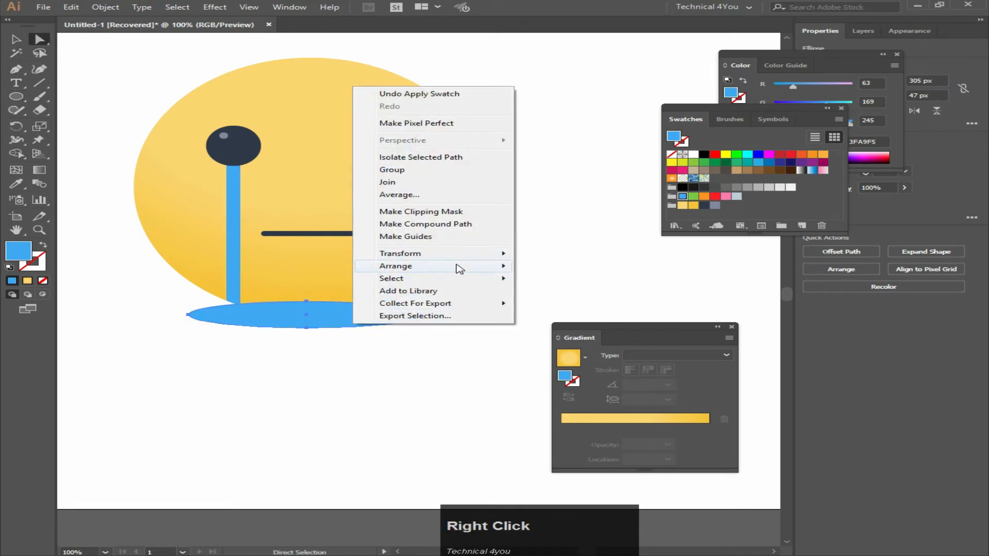
{"action": "mouse_move", "coordinate": [460, 269]}
{"action": "left_click", "coordinate": [579, 309]}
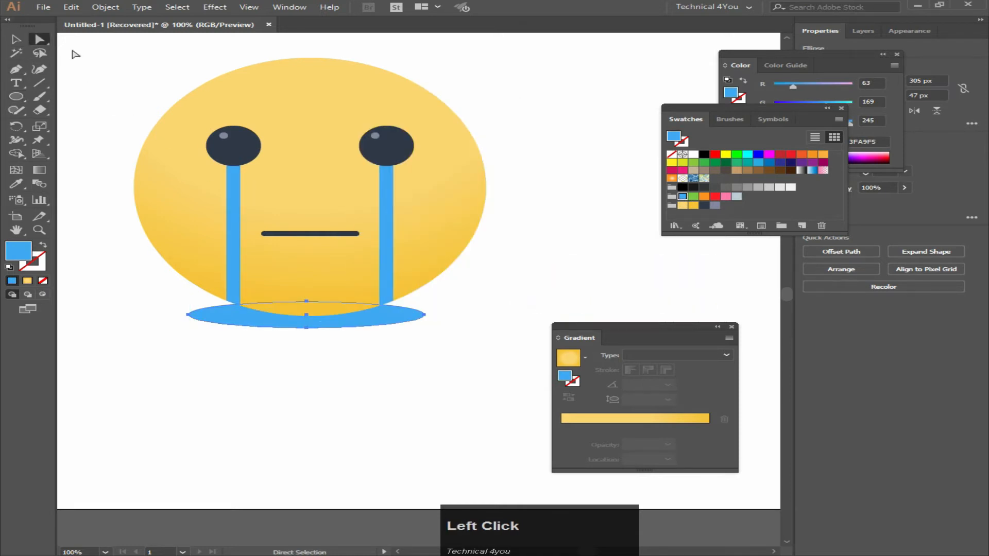
{"action": "left_click_drag", "start_coordinate": [353, 321], "coordinate": [381, 313]}
{"action": "left_click", "coordinate": [370, 311]}
{"action": "left_click", "coordinate": [384, 353]}
{"action": "scroll", "coordinate": [324, 354], "scroll_direction": "down", "scroll_amount": 2}
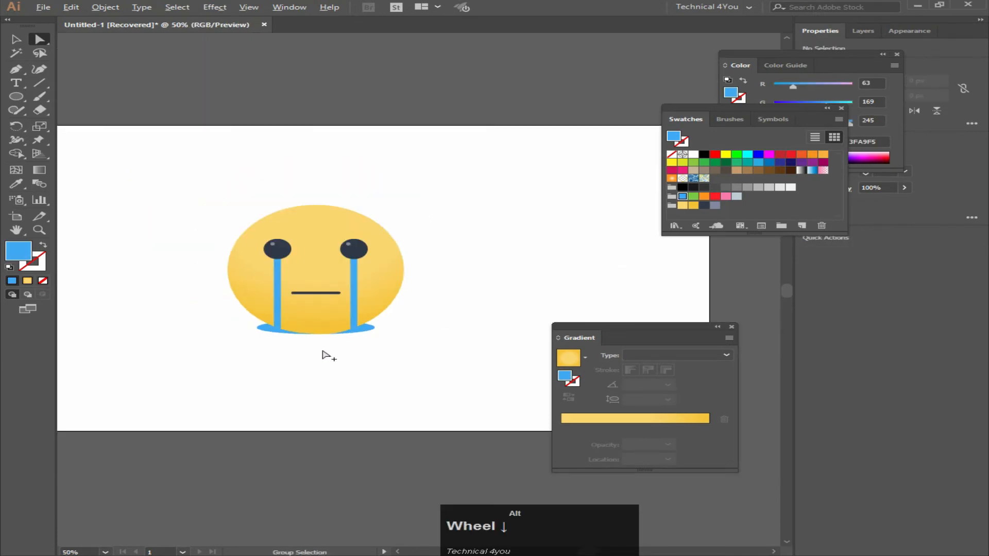
{"action": "left_click_drag", "start_coordinate": [425, 349], "coordinate": [358, 374]}
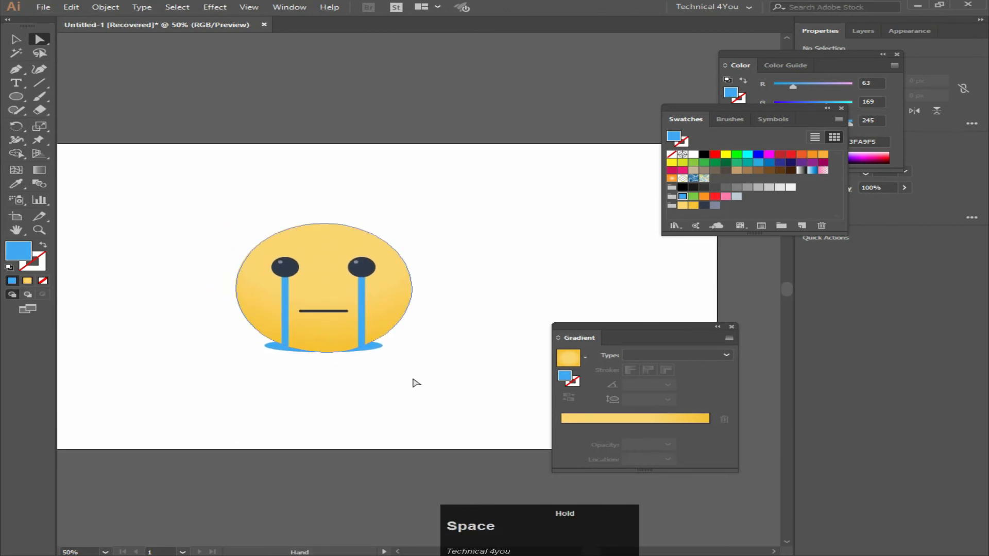
Close the floating Gradient, Swatches and Color panels
{"action": "left_click", "coordinate": [732, 328]}
{"action": "left_click", "coordinate": [841, 108]}
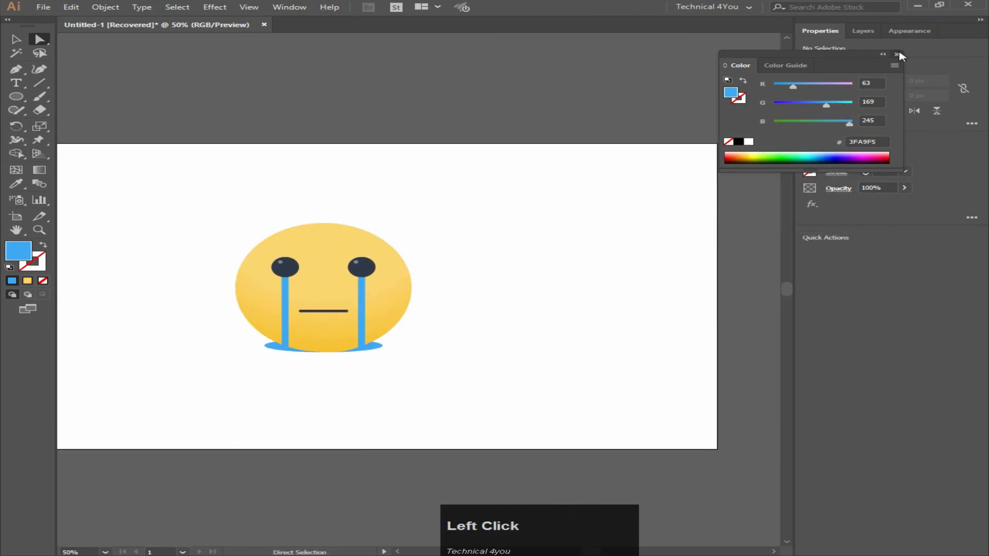
{"action": "left_click", "coordinate": [900, 55]}
Draw a 1920 by 1080 px rectangle covering the whole artboard
{"action": "mouse_move", "coordinate": [530, 320]}
{"action": "left_mouse_down"}
{"action": "mouse_move", "coordinate": [601, 312]}
{"action": "mouse_move", "coordinate": [520, 308]}
{"action": "left_mouse_up"}
{"action": "scroll", "coordinate": [577, 320], "scroll_direction": "down", "scroll_amount": 1}
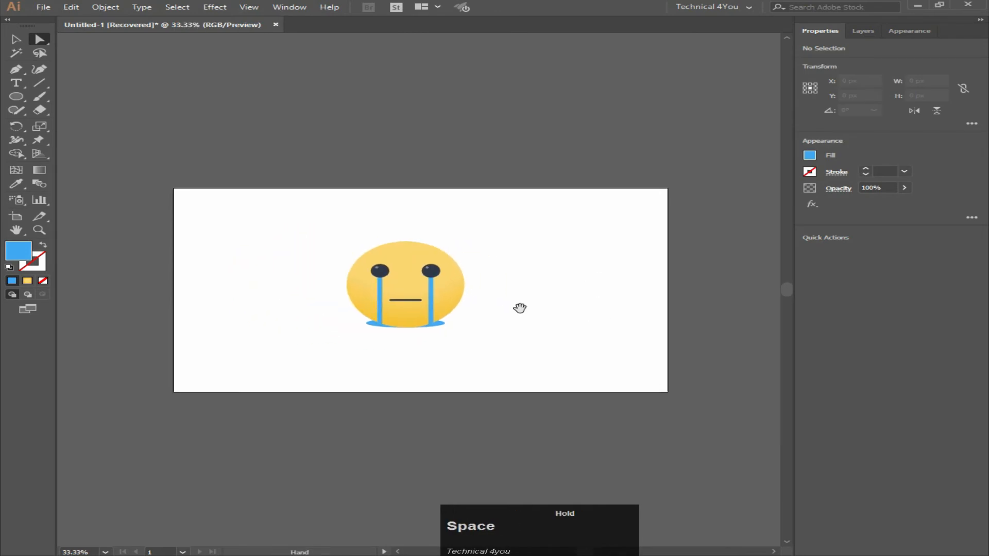
{"action": "right_click", "coordinate": [7, 98]}
{"action": "left_click", "coordinate": [67, 97]}
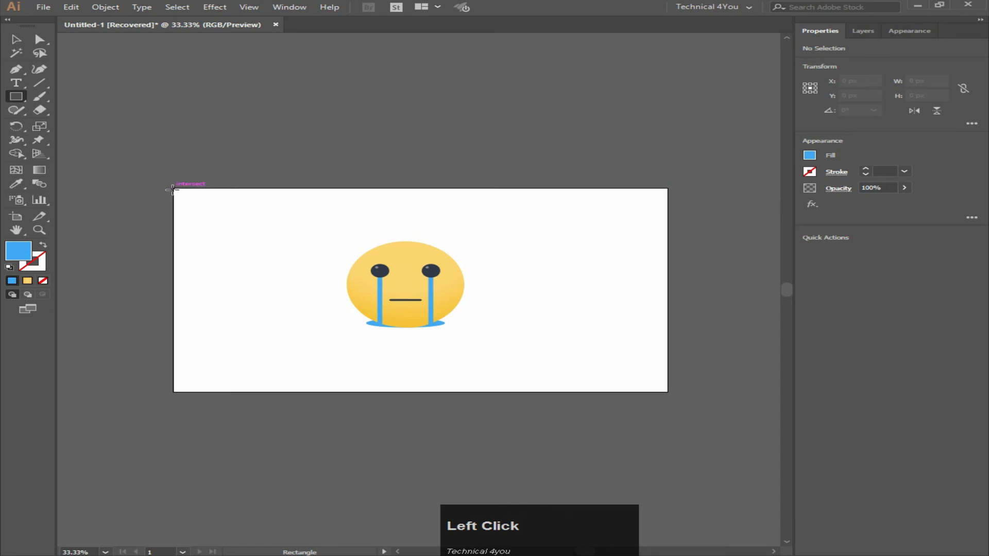
{"action": "left_click_drag", "start_coordinate": [305, 281], "coordinate": [668, 392]}
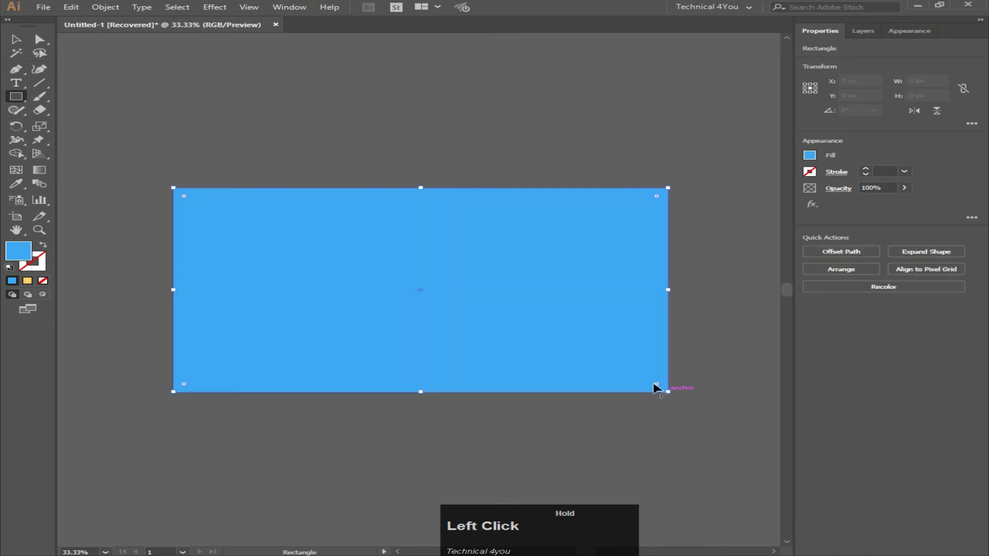
Fill the artboard-sized rectangle with dark navy blue 04134F
{"action": "double_click", "coordinate": [23, 253]}
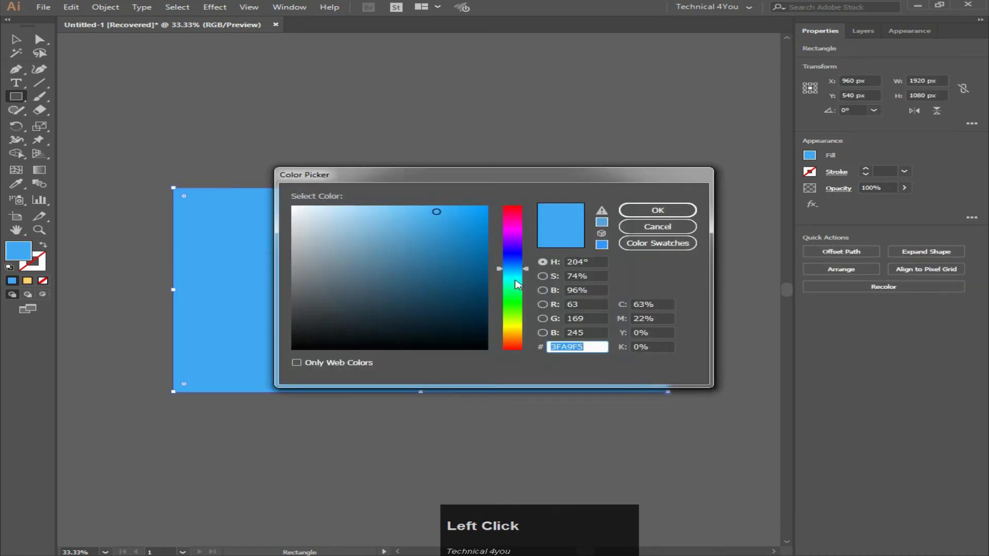
{"action": "left_click_drag", "start_coordinate": [519, 283], "coordinate": [521, 336]}
{"action": "left_click_drag", "start_coordinate": [456, 240], "coordinate": [479, 305]}
{"action": "left_click_drag", "start_coordinate": [507, 259], "coordinate": [508, 259]}
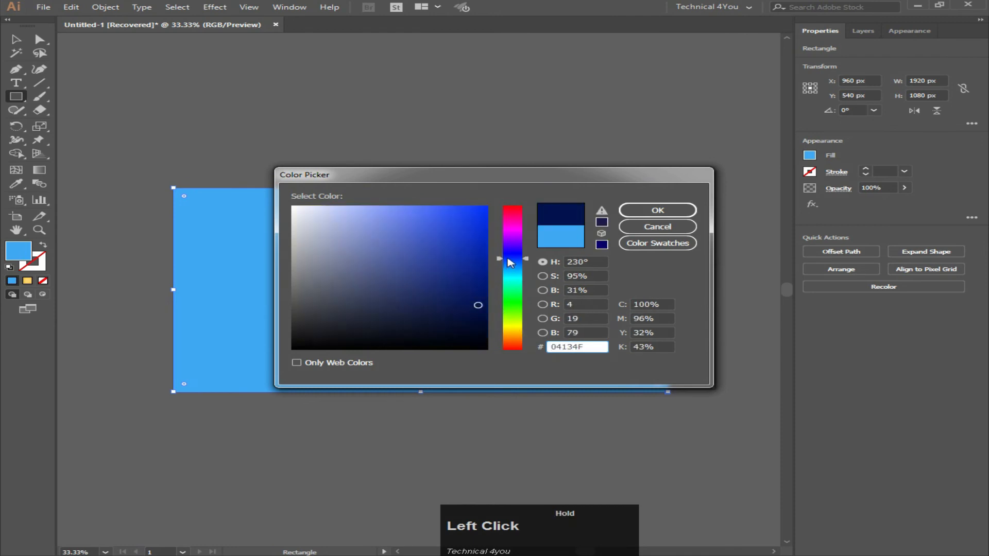
{"action": "left_click", "coordinate": [633, 212]}
Send the navy rectangle behind the emoji as a background and deselect it
{"action": "right_click", "coordinate": [427, 267]}
{"action": "mouse_move", "coordinate": [523, 451]}
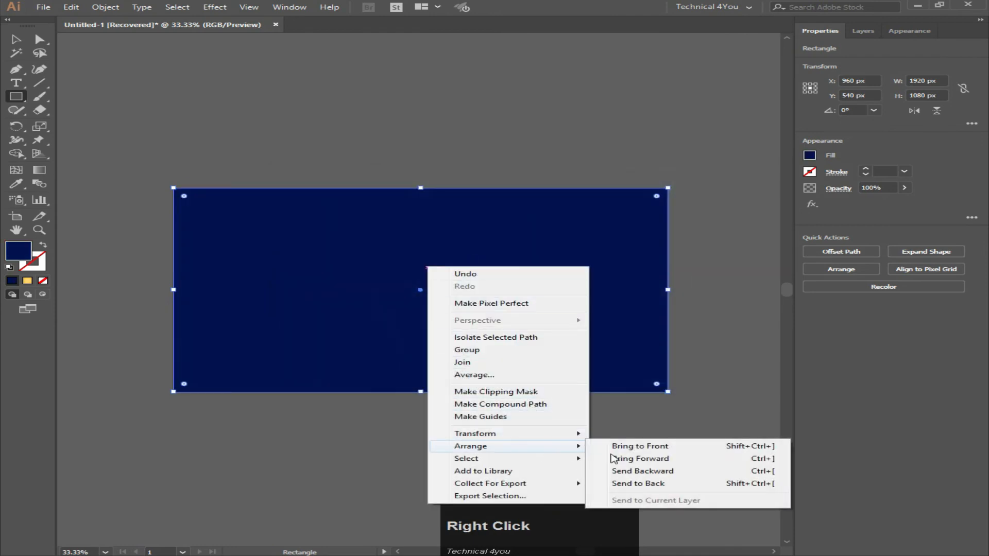
{"action": "left_click", "coordinate": [634, 486]}
{"action": "left_click", "coordinate": [40, 39]}
{"action": "left_click", "coordinate": [278, 93]}
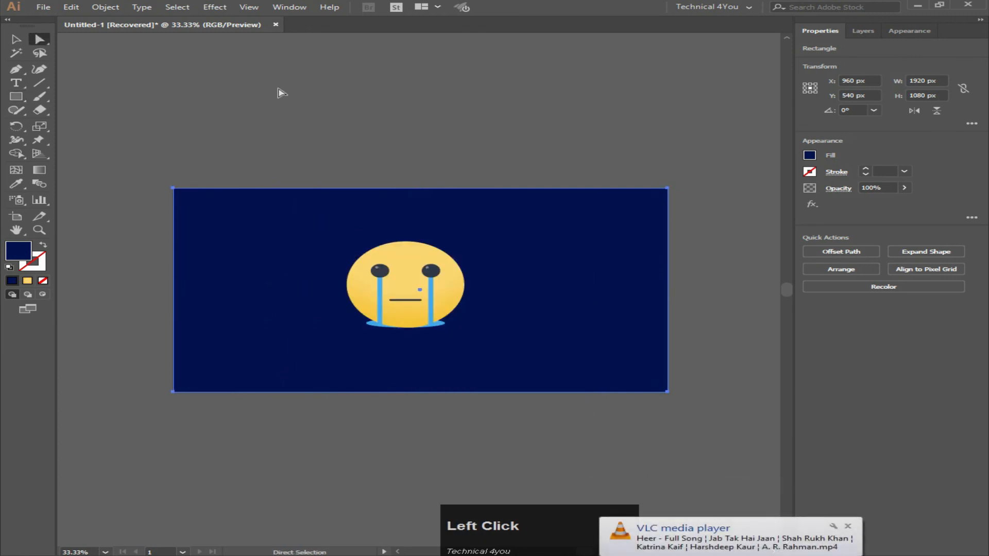
{"action": "key", "text": "alt"}
{"action": "scroll", "coordinate": [482, 308], "scroll_direction": "up", "scroll_amount": 2}
{"action": "left_click", "coordinate": [485, 327]}
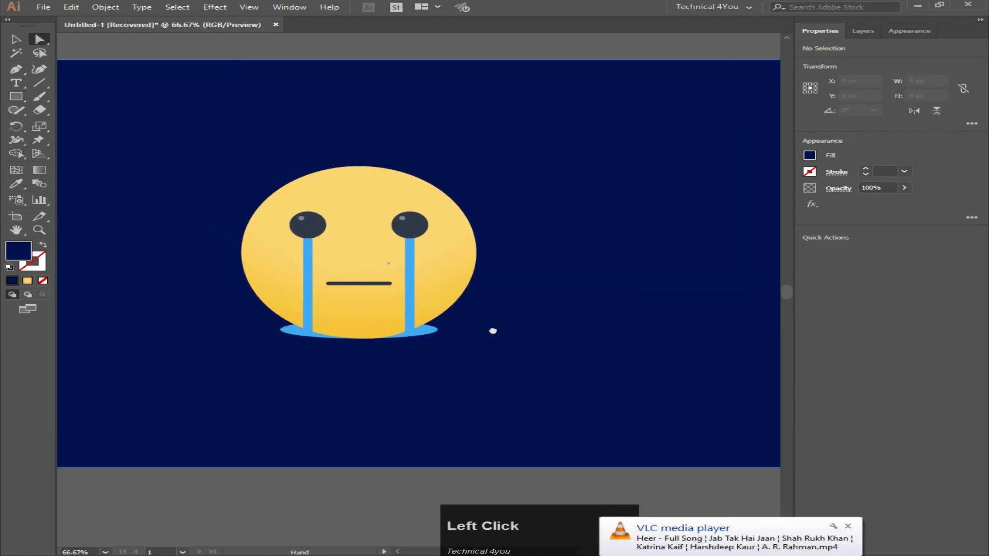
{"action": "scroll", "coordinate": [390, 288], "scroll_direction": "up", "scroll_amount": 1}
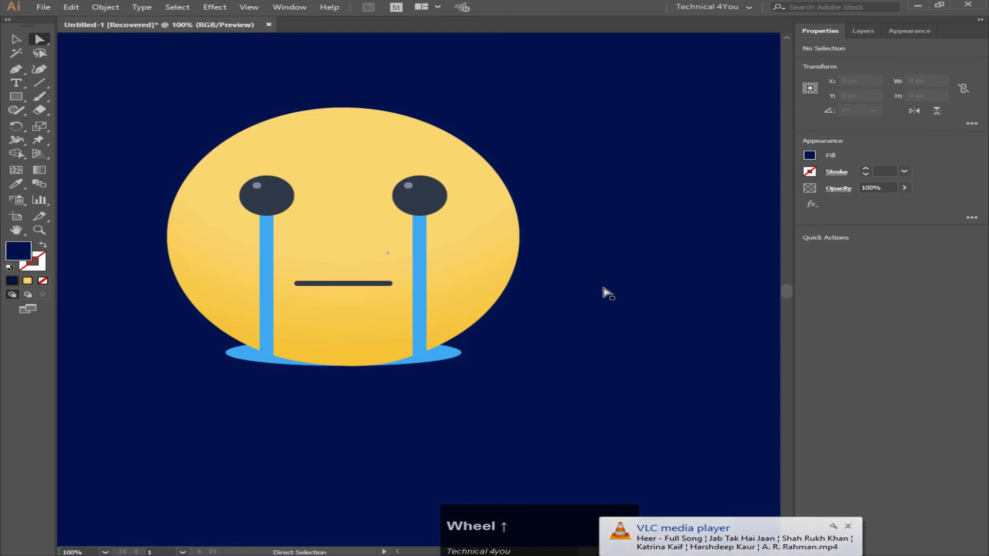